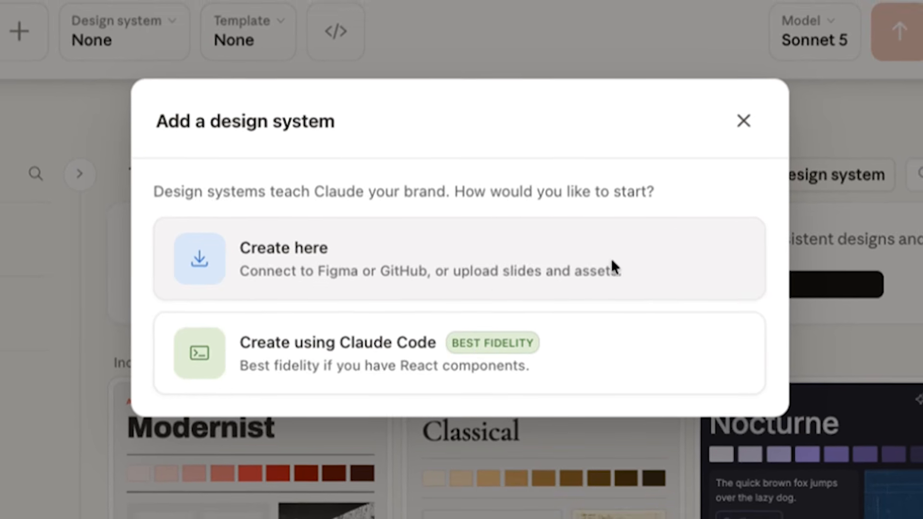
Start creating a design system here, name it AI Productivity Coach, and look over the options for adding example resources.
left_click(593, 270)
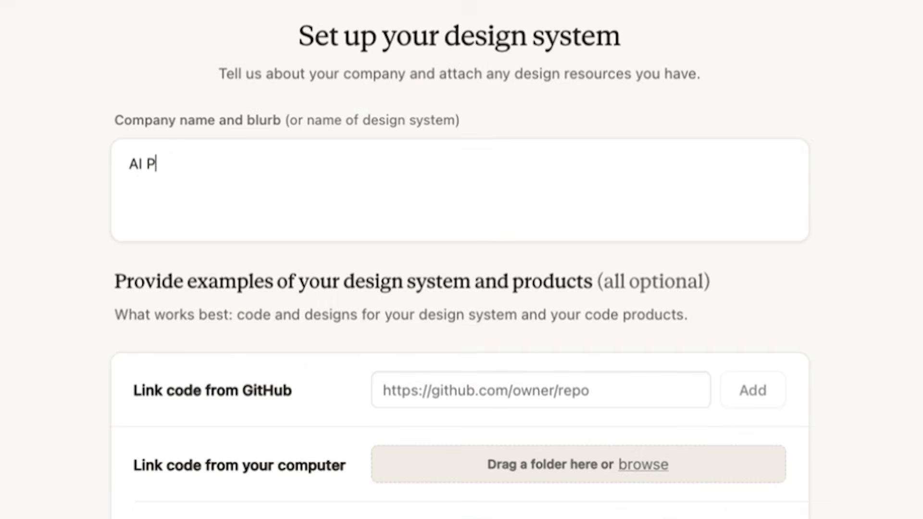
type("roductivity Coach")
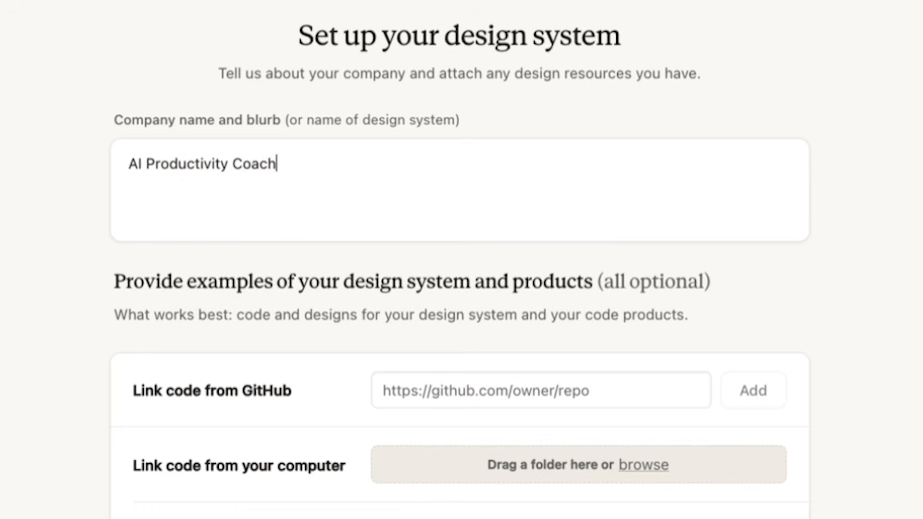
scroll(461, 288, "down", 5)
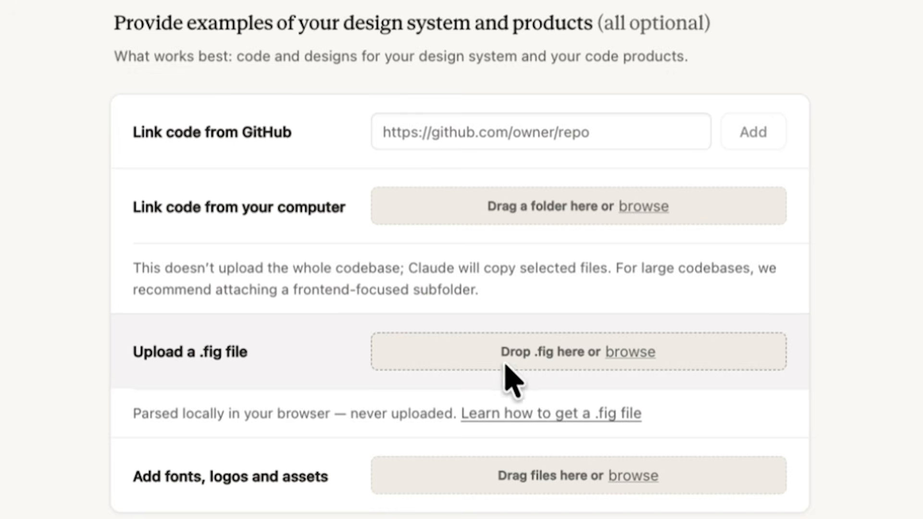
scroll(561, 491, "down", 1)
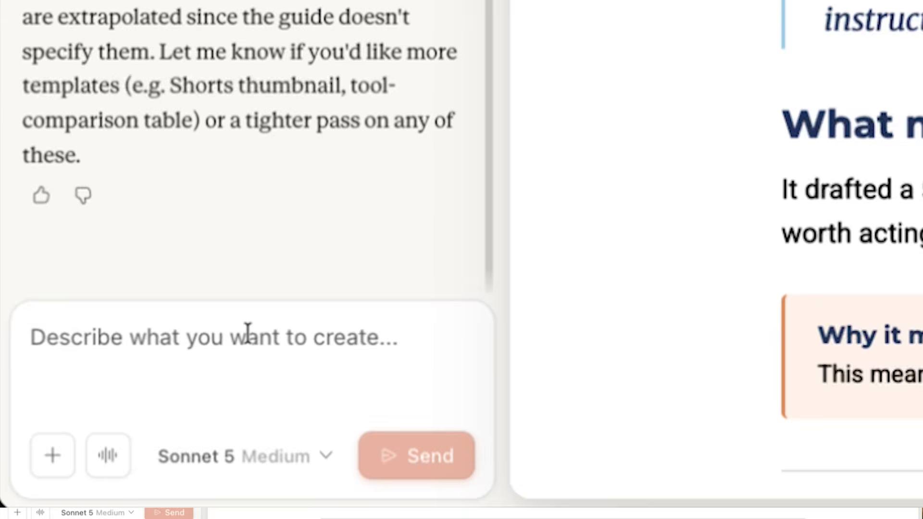
Ask for a pre-publish review of the extracted design system against navy #243862, orange #e89561, white and black, Montserrat Bold, Roboto Slab and Roboto.
type("Review the extracted design system against these requirements: navy #243862, orange #e89561, white and black base tones, Montserrat Bold for titles, Roboto Slab for headings, Roboto for body copy. Identify anything missing or inconsistent before I publish it.")
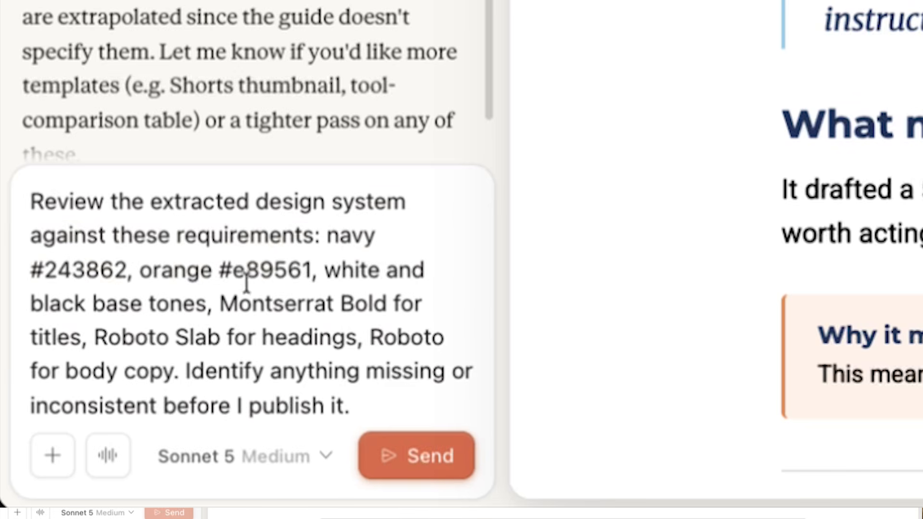
left_click_drag(30, 202, 280, 235)
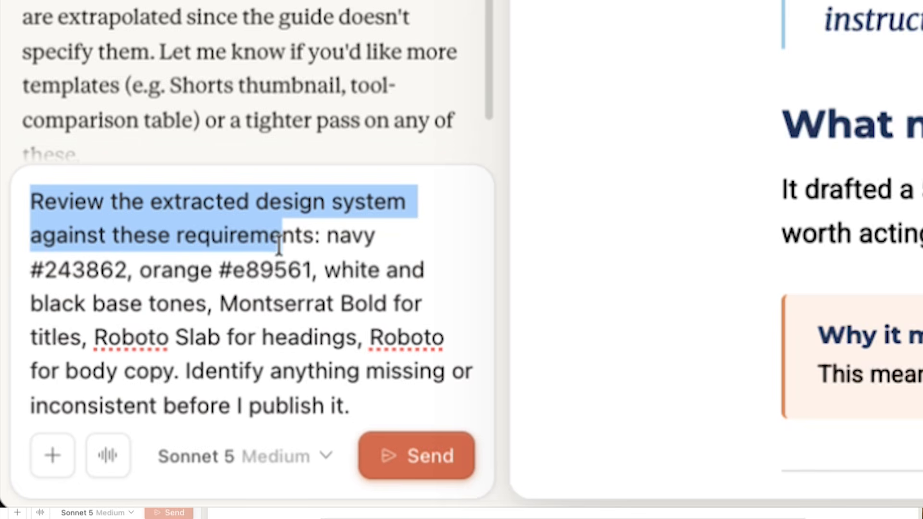
left_click(278, 257)
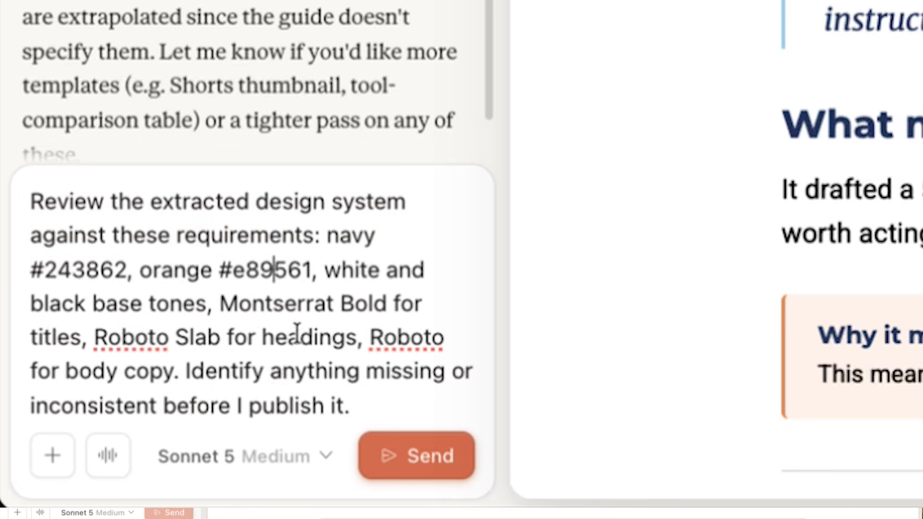
left_click(410, 469)
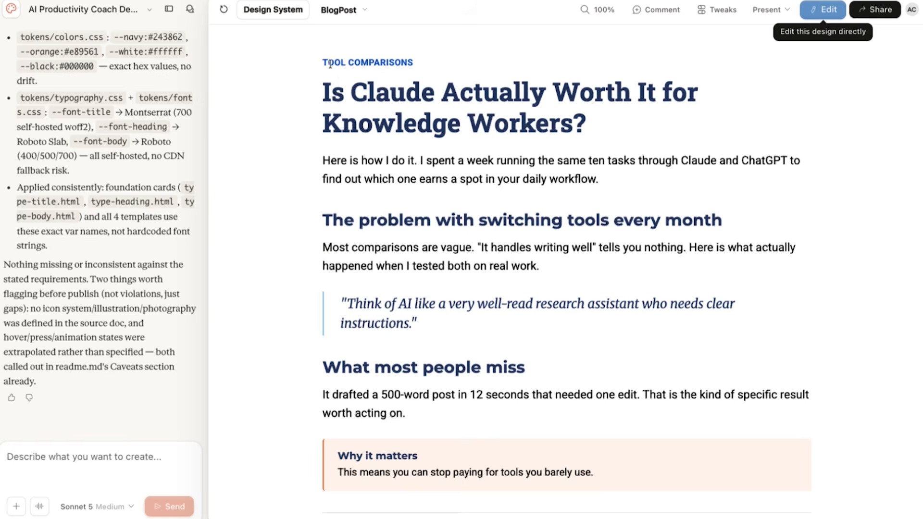
left_click_drag(323, 61, 575, 278)
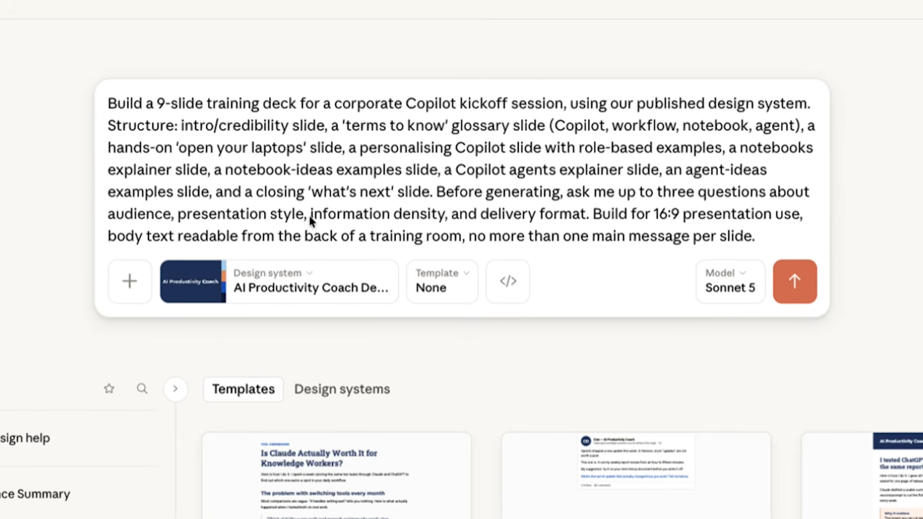
Attach the 300-line Copilot script to the 9-slide training deck prompt and use the AI Productivity Coach design system.
key("ctrl+v")
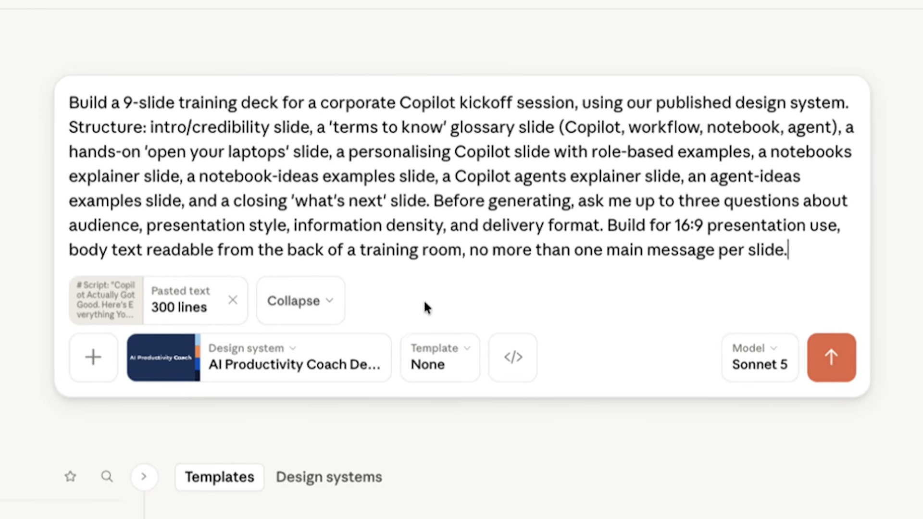
left_click(321, 360)
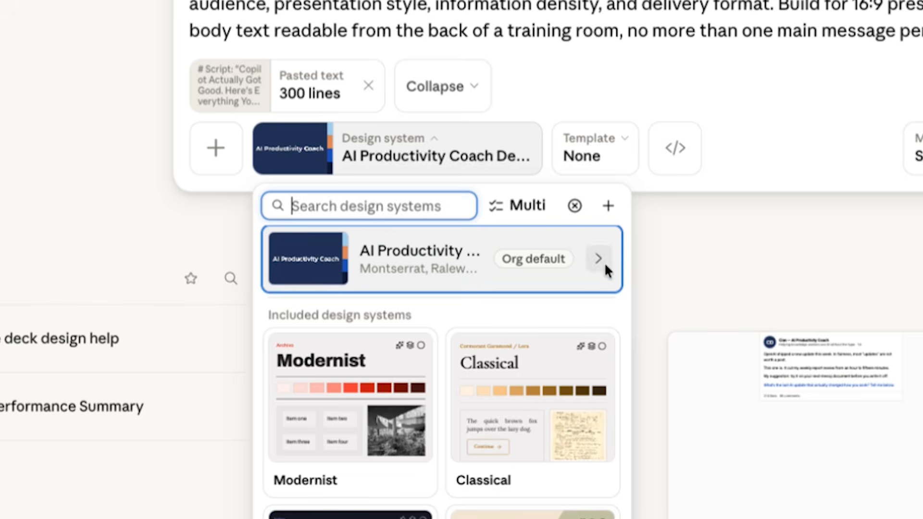
left_click(432, 269)
Look through the available templates and project types for the deck without choosing one.
left_click(409, 251)
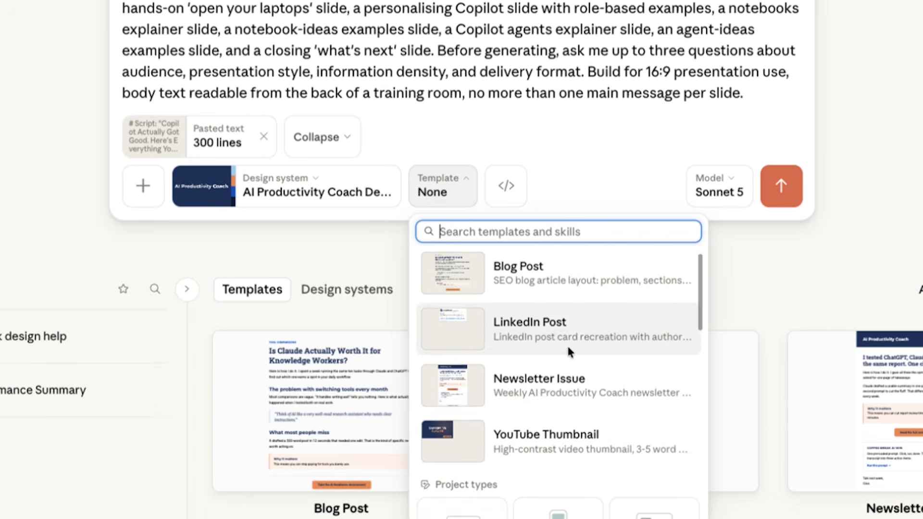
scroll(567, 344, "up", 3)
scroll(568, 407, "down", 3)
scroll(566, 402, "up", 3)
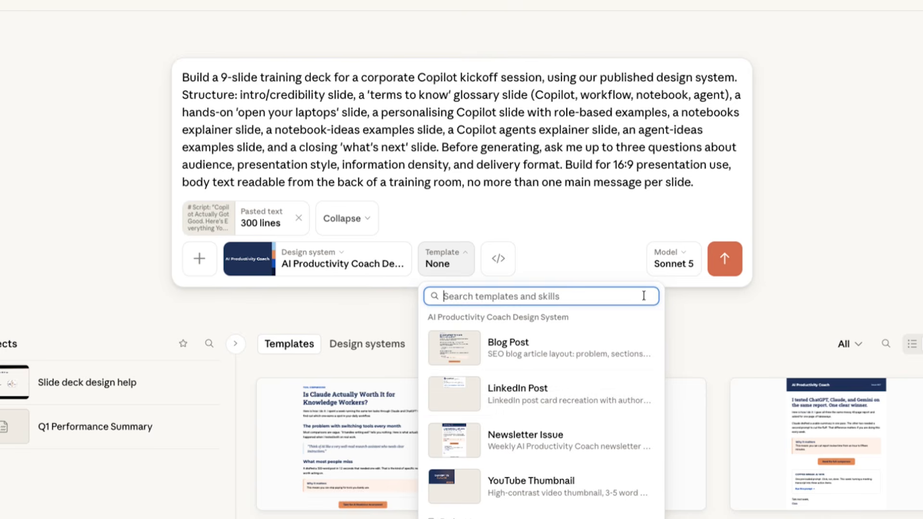
left_click(613, 140)
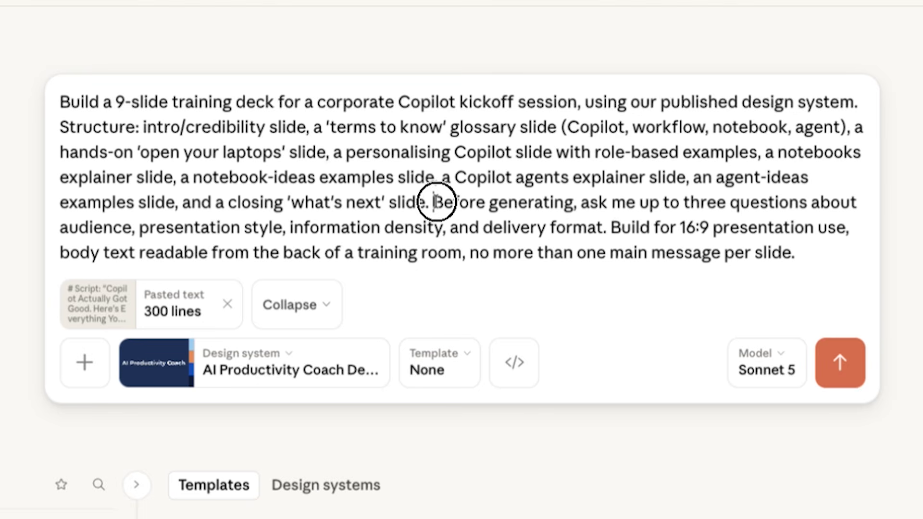
Submit the 9-slide Copilot kickoff deck prompt, including the request for up to three questions before generating.
left_click_drag(436, 202, 602, 226)
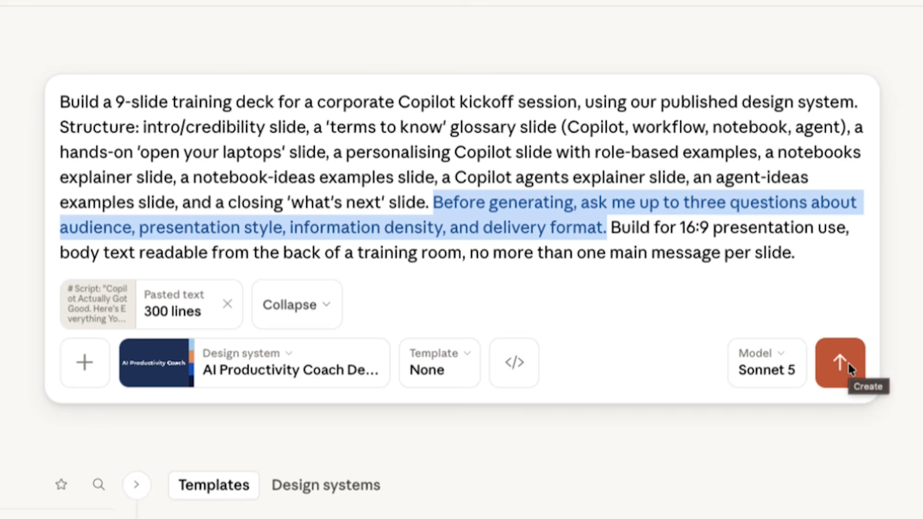
left_click(849, 363)
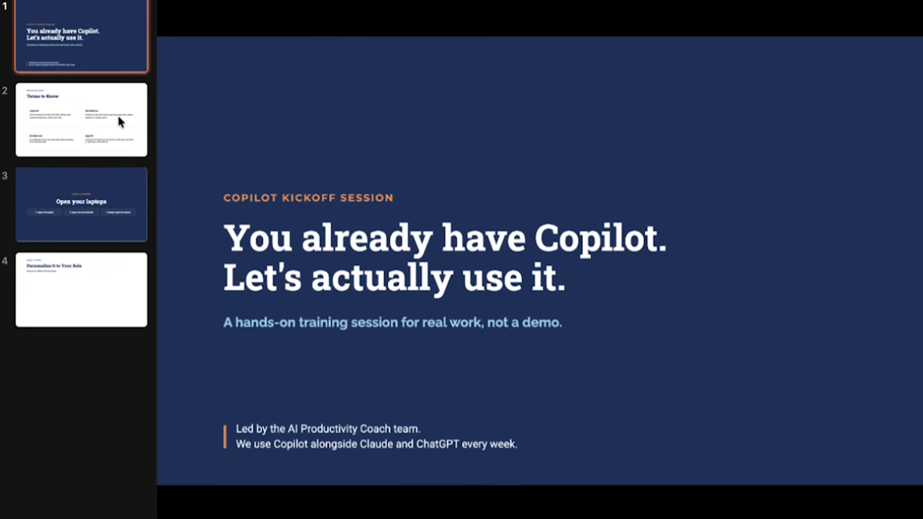
Examine the content and layout of the generated Copilot kickoff slides, going back and forth through the deck.
left_click(118, 124)
key("Down")
key("Down")
key("Down")
key("Down")
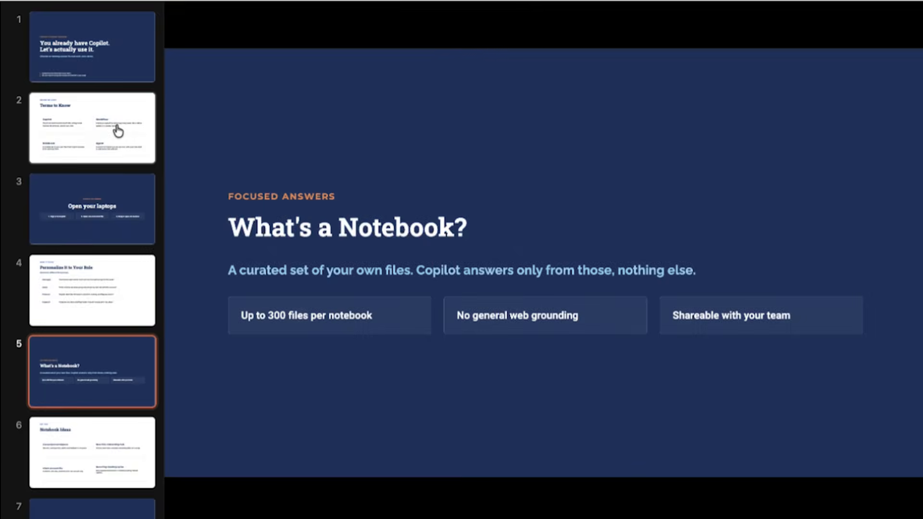
left_click(119, 125)
left_click(114, 185)
key("Down")
key("Down")
key("Down")
key("Up")
key("Up")
key("Up")
key("Up")
key("Down")
key("Down")
key("Down")
key("Down")
key("Down")
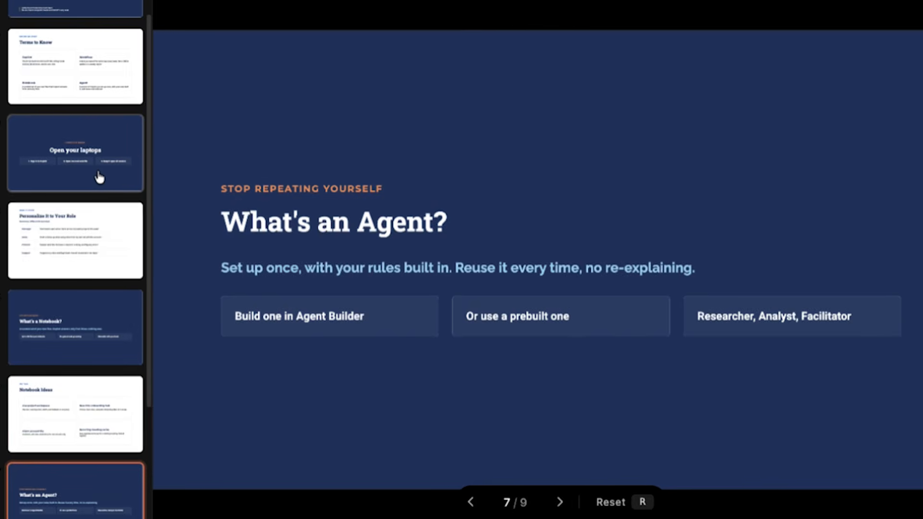
key("Up")
key("Up")
key("Up")
key("Up")
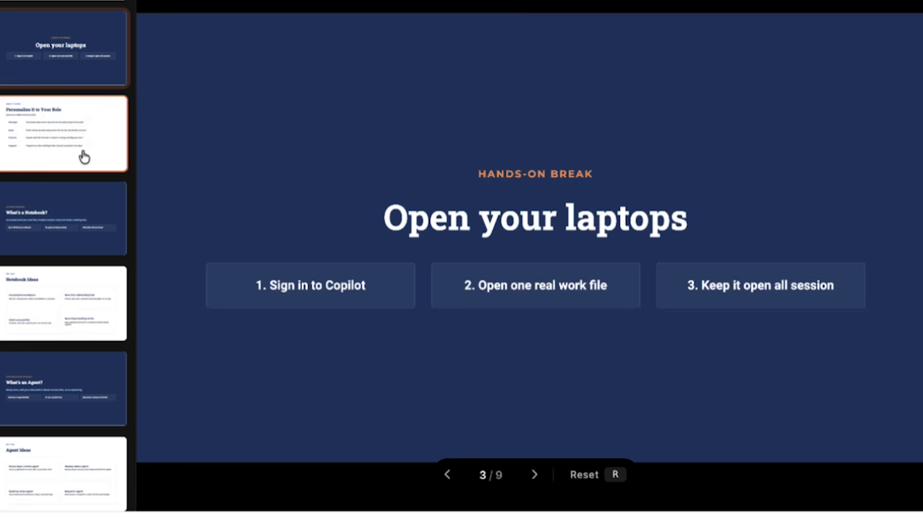
key("Down")
key("Down")
key("Down")
key("Up")
key("Up")
key("Up")
key("Up")
key("Up")
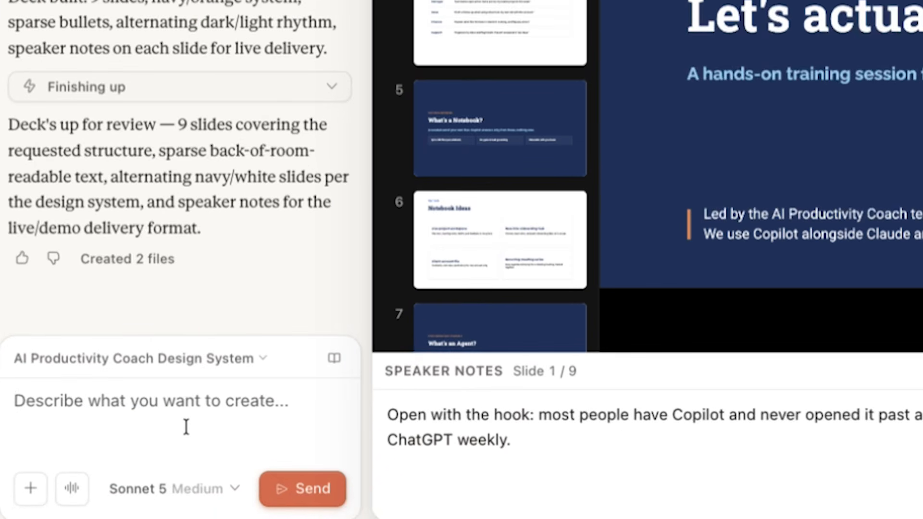
Request a larger font size across all slides to reduce open space, with all spacing and other elements aligned.
left_click_drag(13, 374, 195, 374)
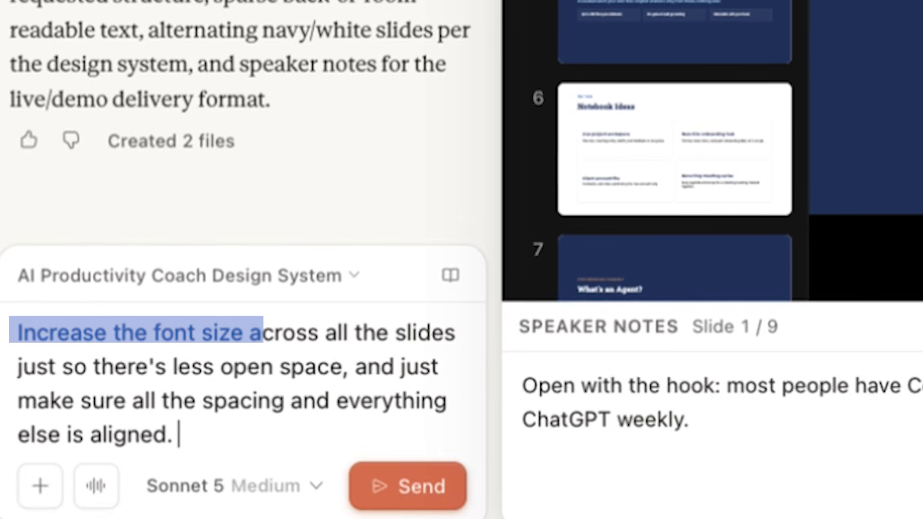
left_click_drag(263, 332, 185, 434)
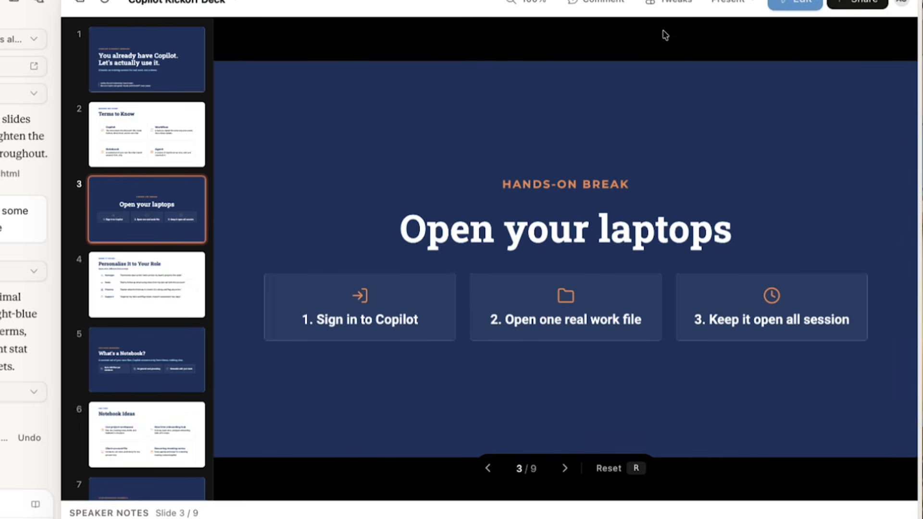
Comment on the role rows of the "Personalize It to Your Role" slide, asking for a clearer outline.
left_click(144, 283)
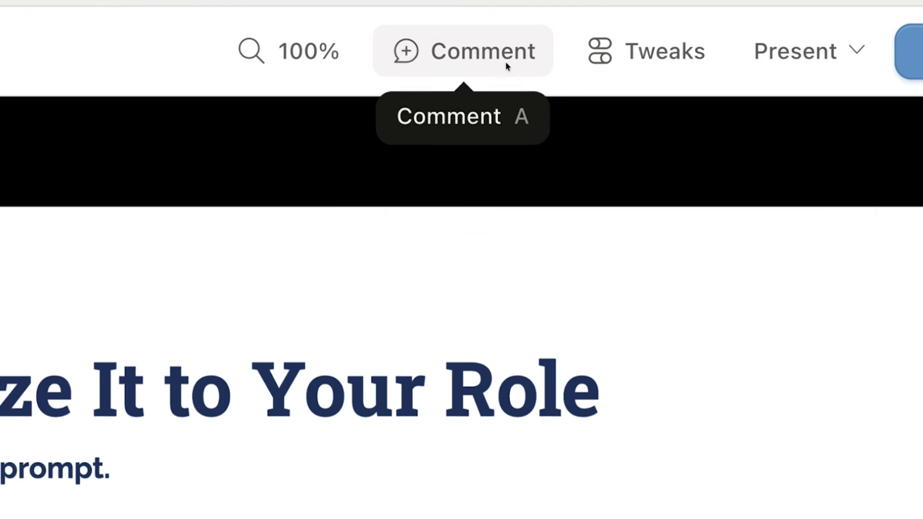
left_click(656, 19)
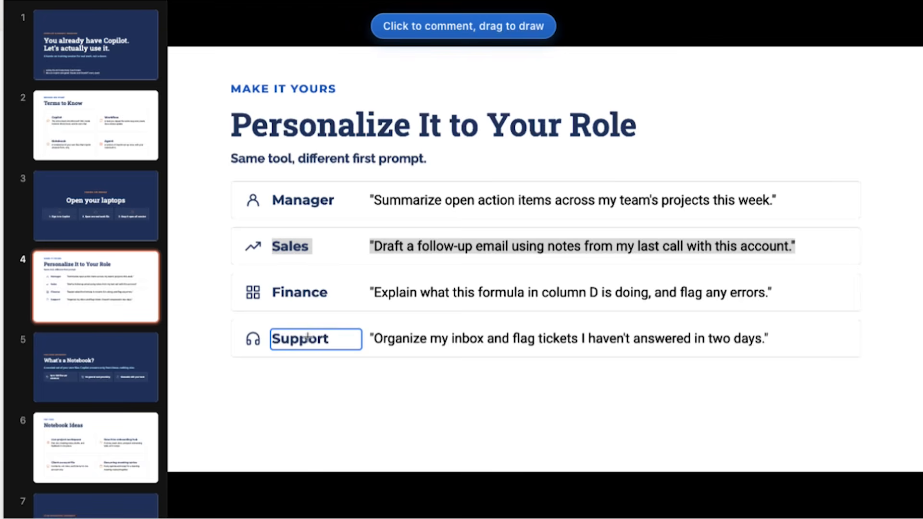
left_click(351, 295)
type("Make outline cle")
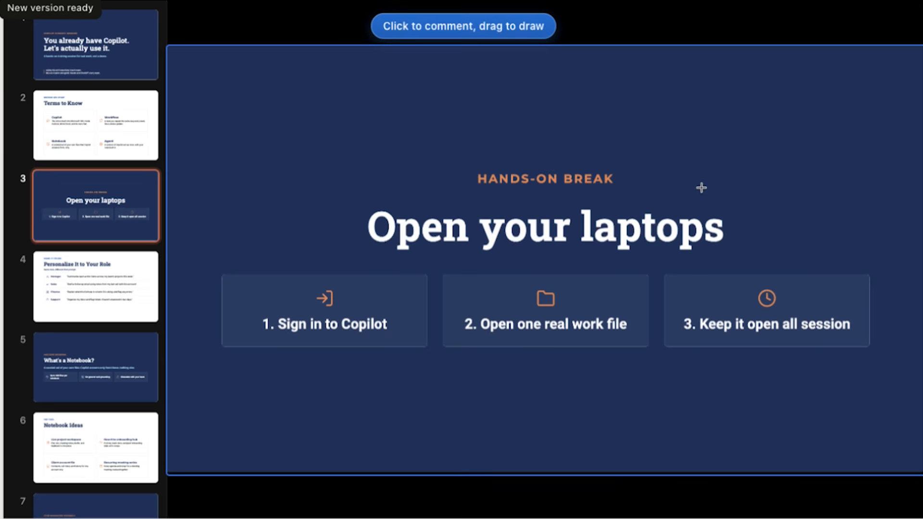
Draw a freehand mark on the "Open your laptops" slide and send the comment "Add laptop logo here".
mouse_move(766, 195)
left_mouse_down()
mouse_move(468, 146)
mouse_move(628, 243)
mouse_move(781, 214)
mouse_move(767, 194)
left_mouse_up()
type("Add lapy")
type("op logo her")
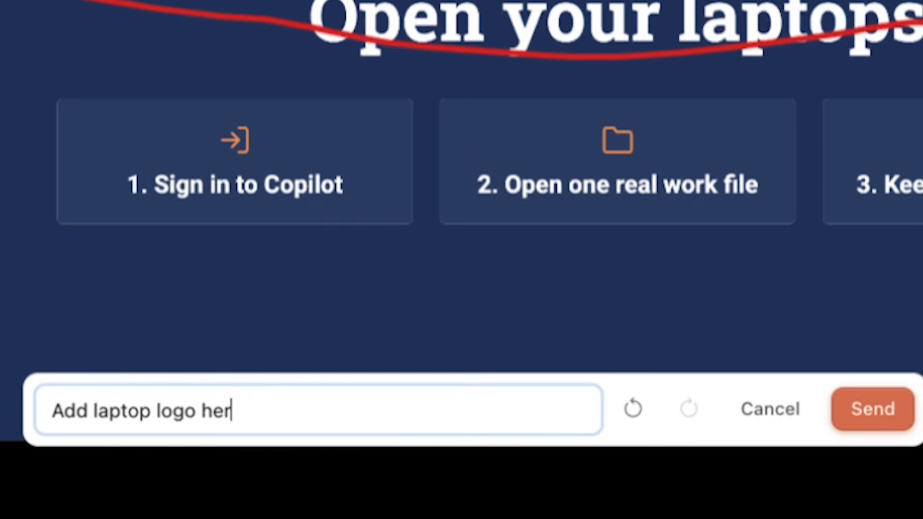
type("er")
key("Return")
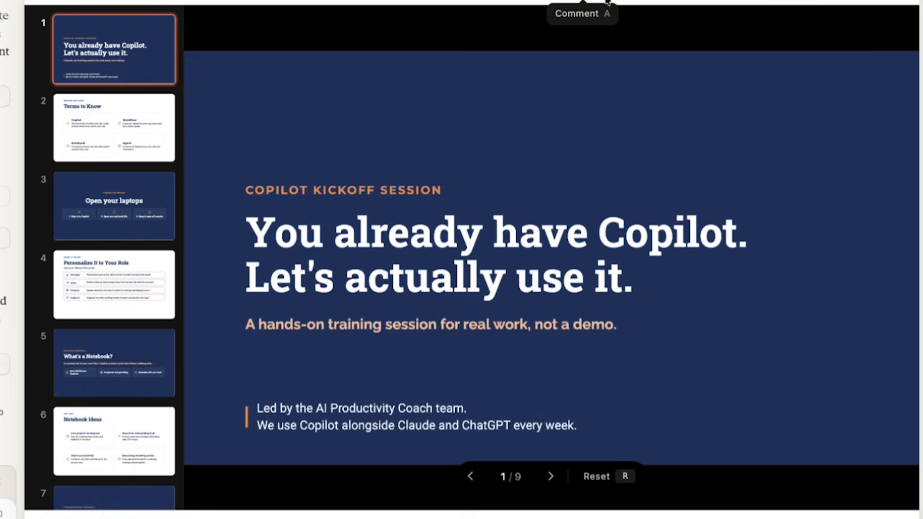
Edit the first slide's title directly so its second line reads "Let's actually use it properly.".
triple_click(451, 276)
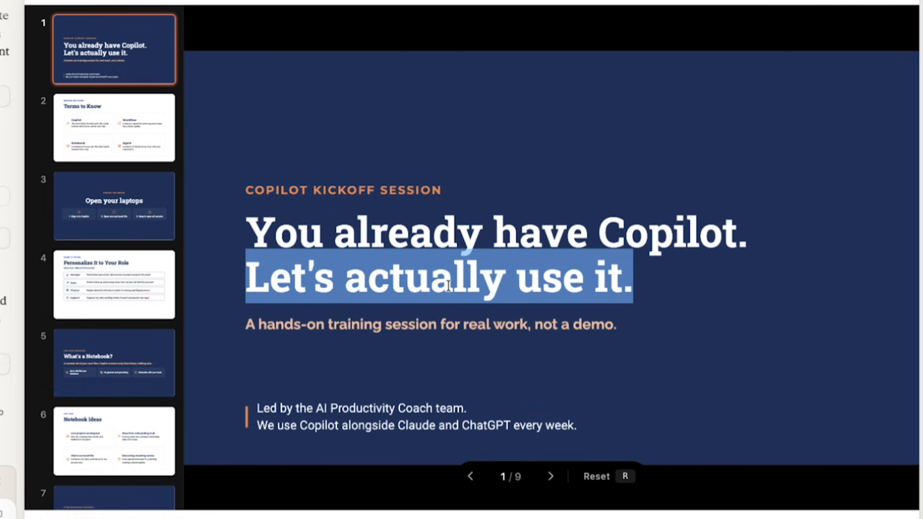
left_click_drag(452, 276, 634, 278)
left_click(780, 22)
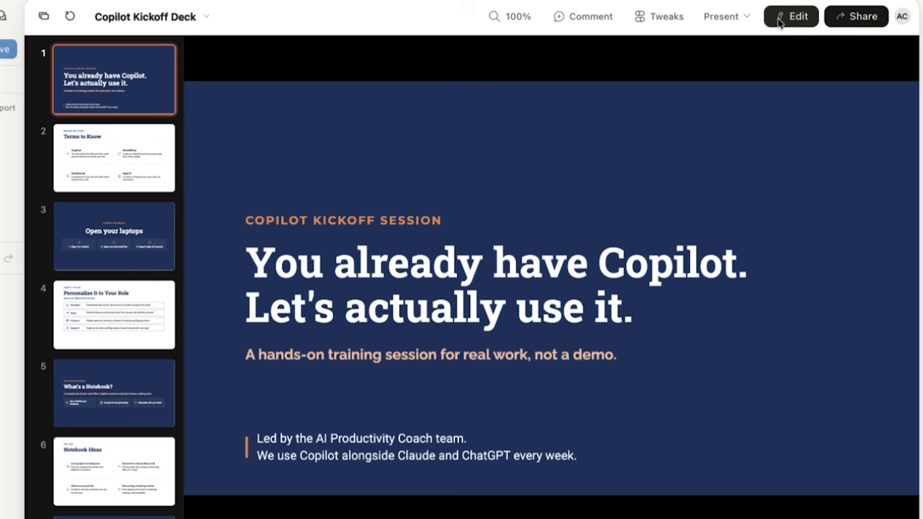
left_click(512, 264)
left_click(582, 278)
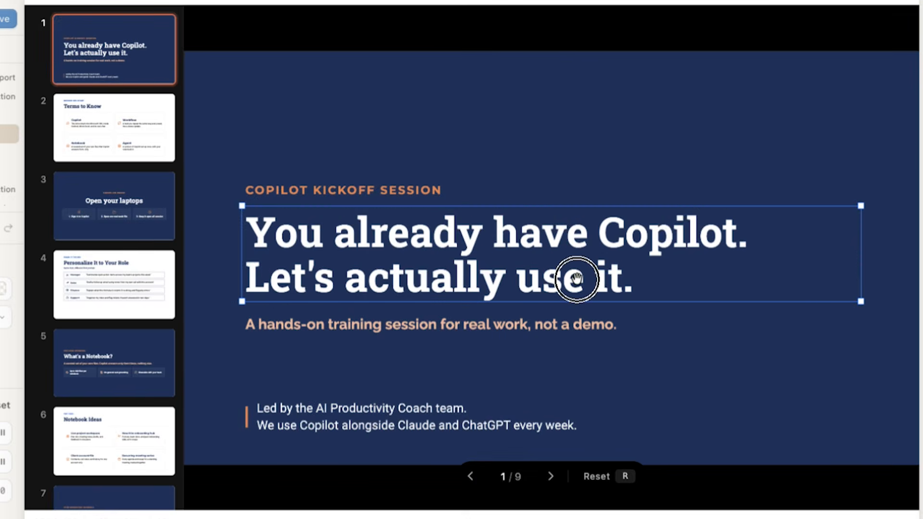
type("properly")
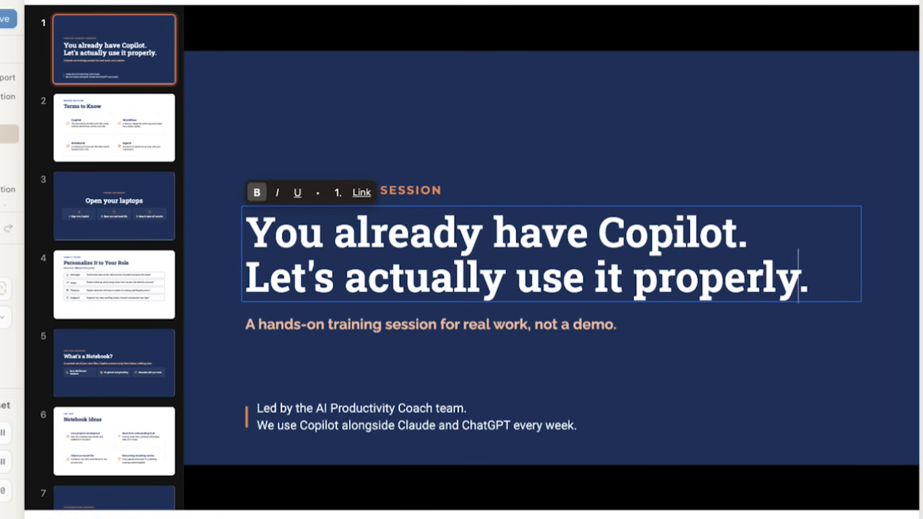
key("Escape")
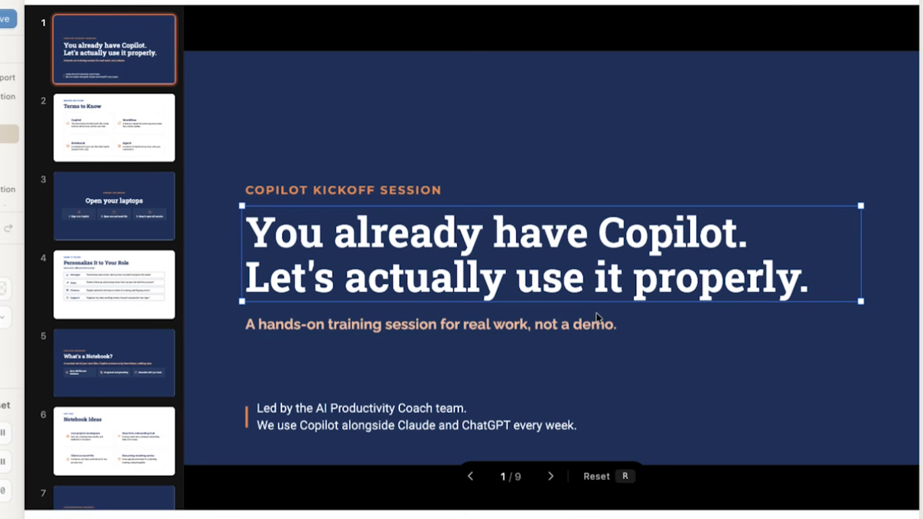
Try repositioning the subtitle on slide 1 and the card row on slide 3, and undo the last move.
mouse_move(598, 324)
left_mouse_down()
mouse_move(655, 346)
mouse_move(584, 335)
left_mouse_up()
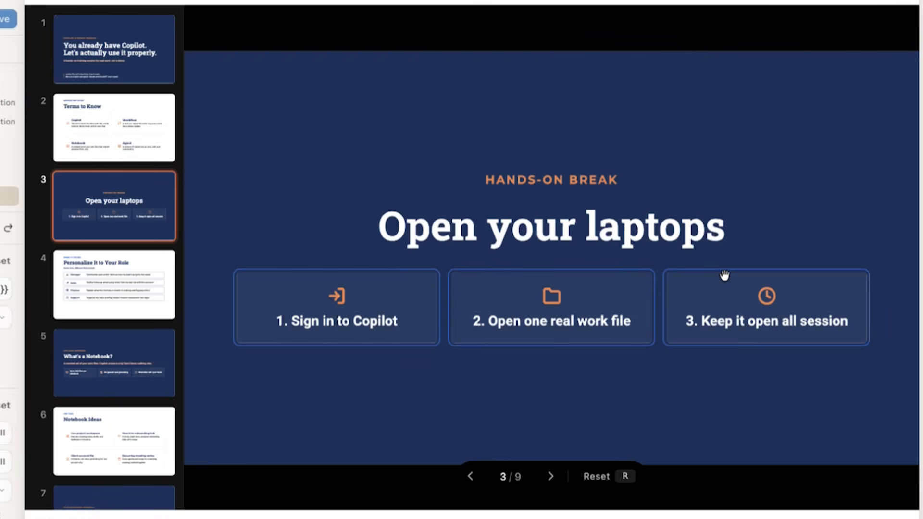
left_click_drag(722, 275, 730, 361)
key("super+z")
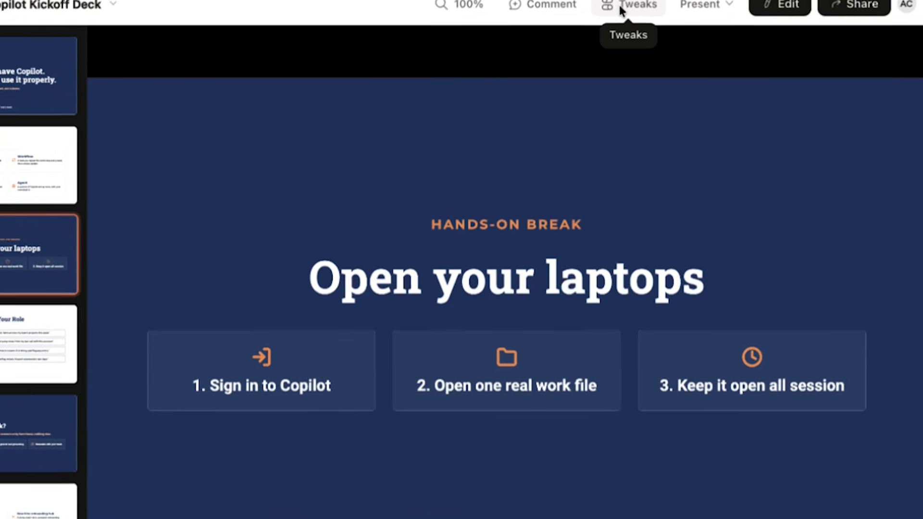
Try the amber, red and teal accent colours on the deck theme, starting from the "Open your laptops" slide.
left_click(613, 15)
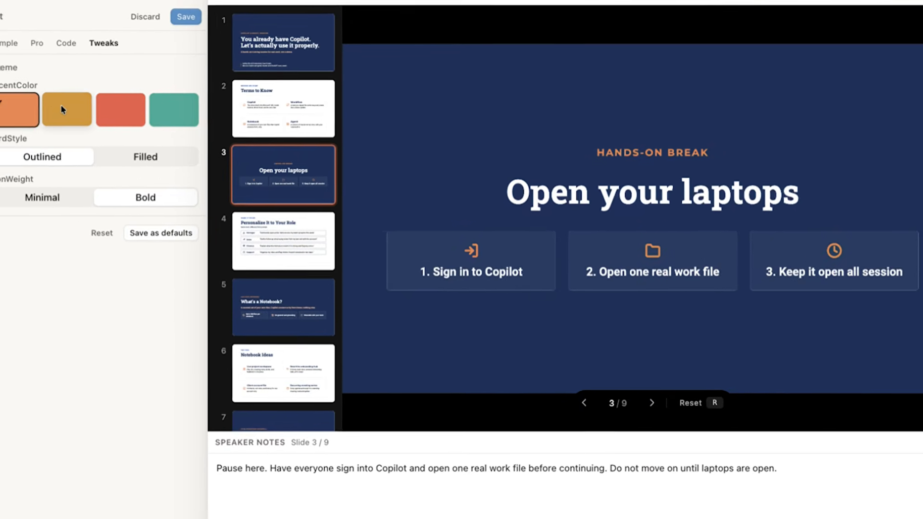
left_click(57, 117)
left_click(115, 122)
left_click(198, 118)
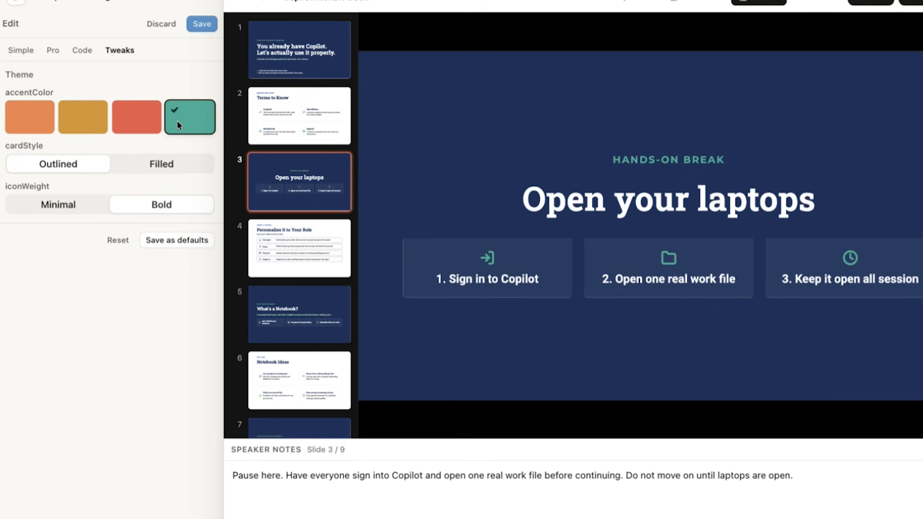
Try filled cards and minimal icon weight, and restore outlined cards, bold icons and the orange accent colour.
left_click(156, 168)
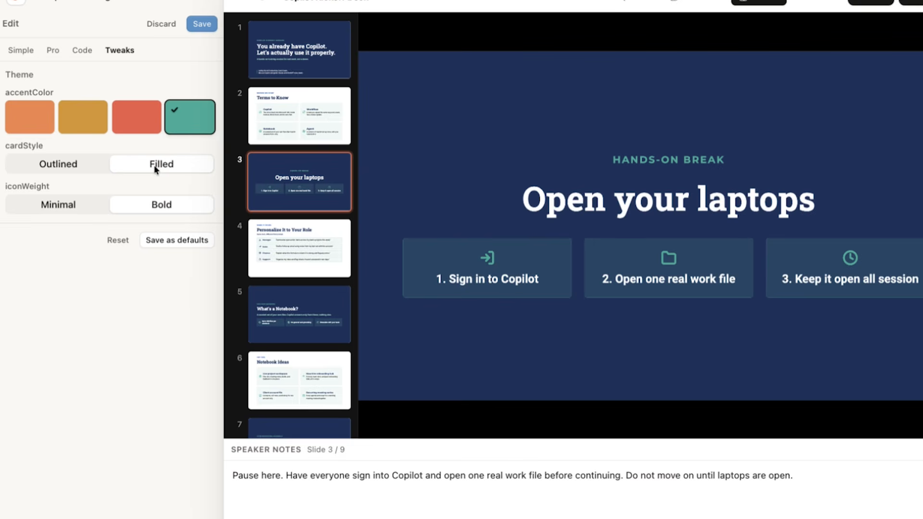
left_click(88, 165)
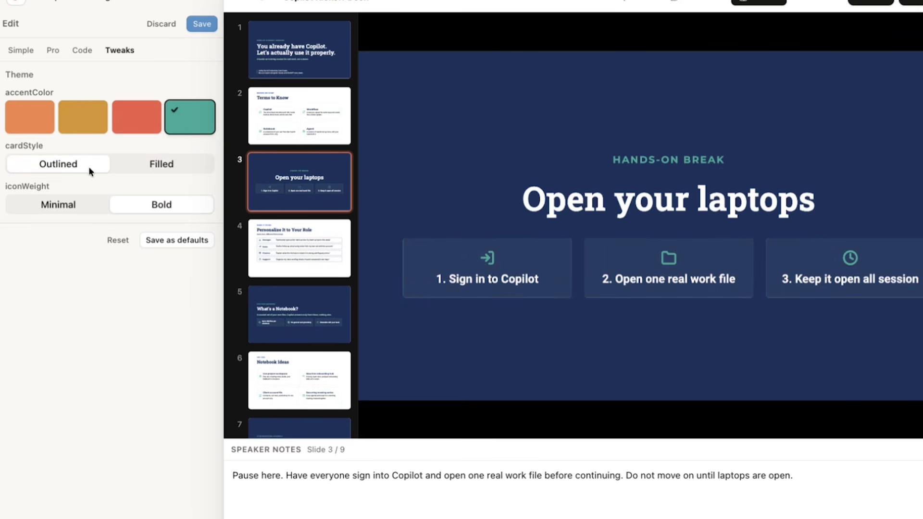
left_click(66, 211)
left_click(151, 207)
left_click(10, 127)
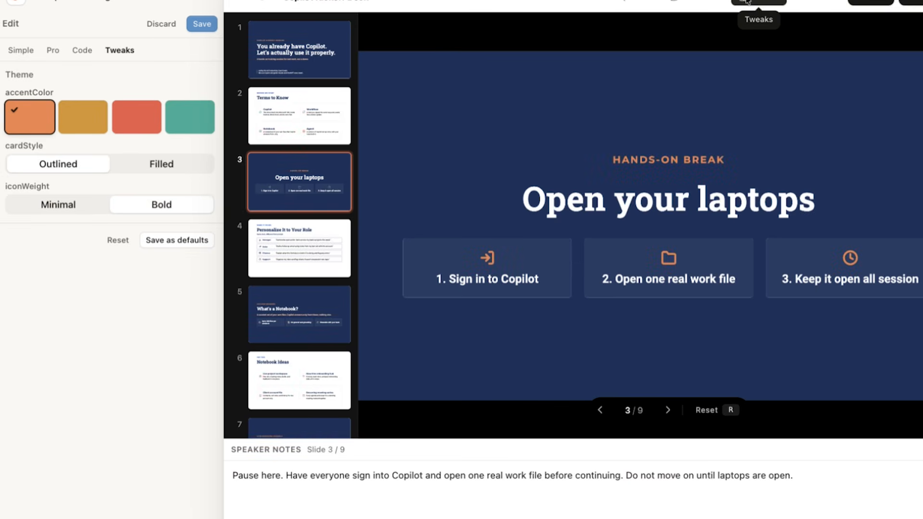
Try the red accent colour while comparing slides 4, 5 and 6, and restore the orange accent.
left_click(310, 338)
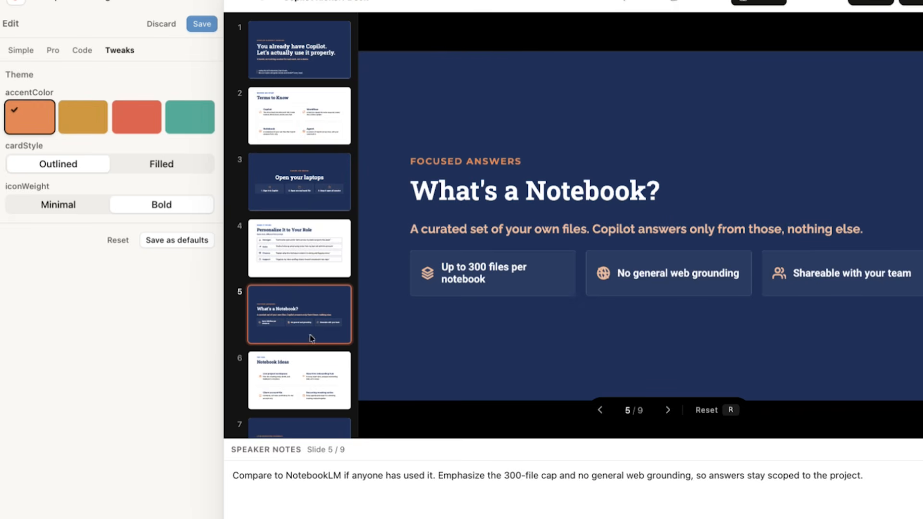
left_click(144, 119)
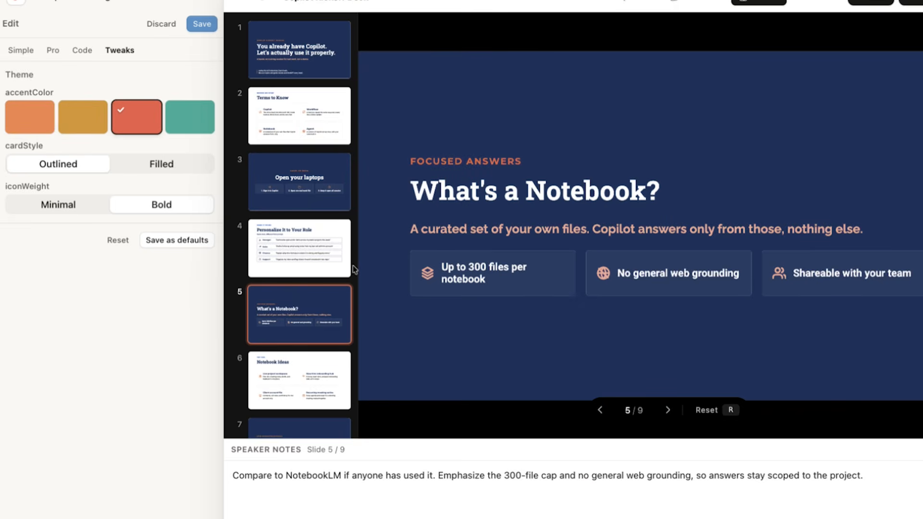
left_click(279, 244)
left_click(299, 371)
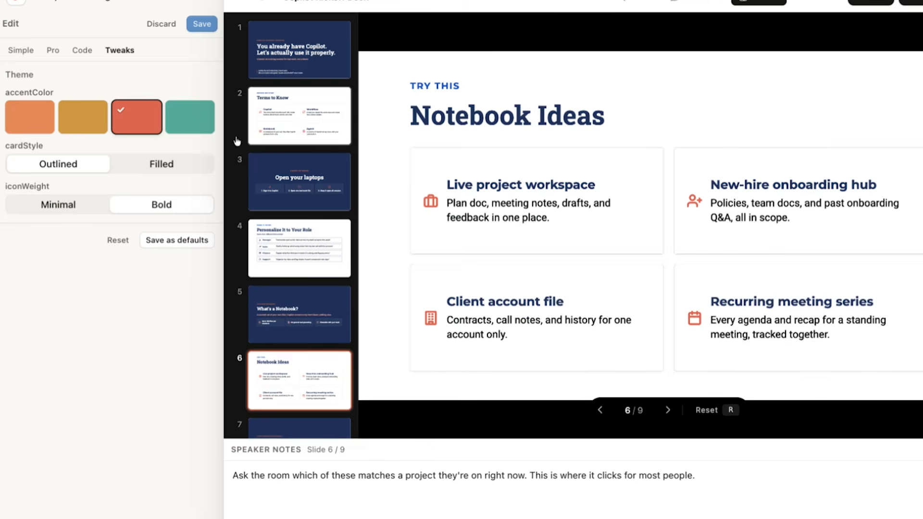
left_click(29, 120)
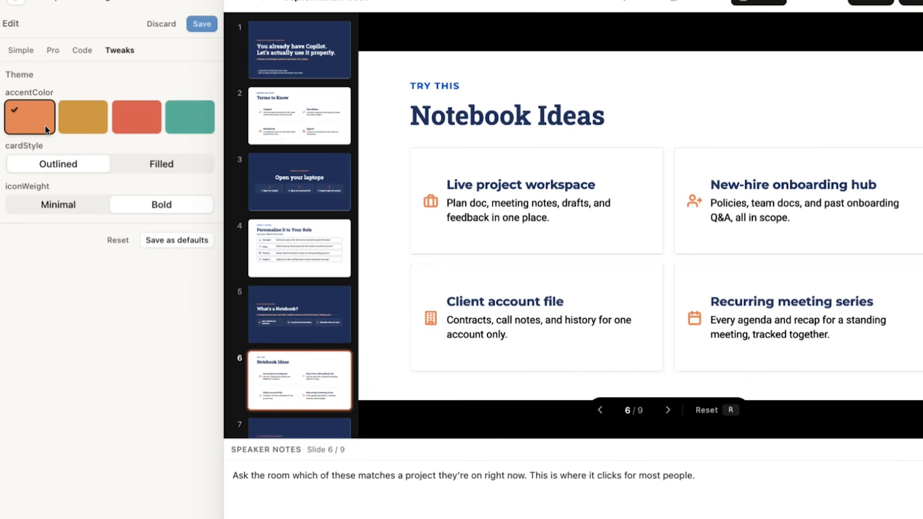
Page through the deck from the title slide to the closing "What's Next" slide to review it.
left_click(312, 58)
key("Right")
key("Right")
key("Right")
key("Right")
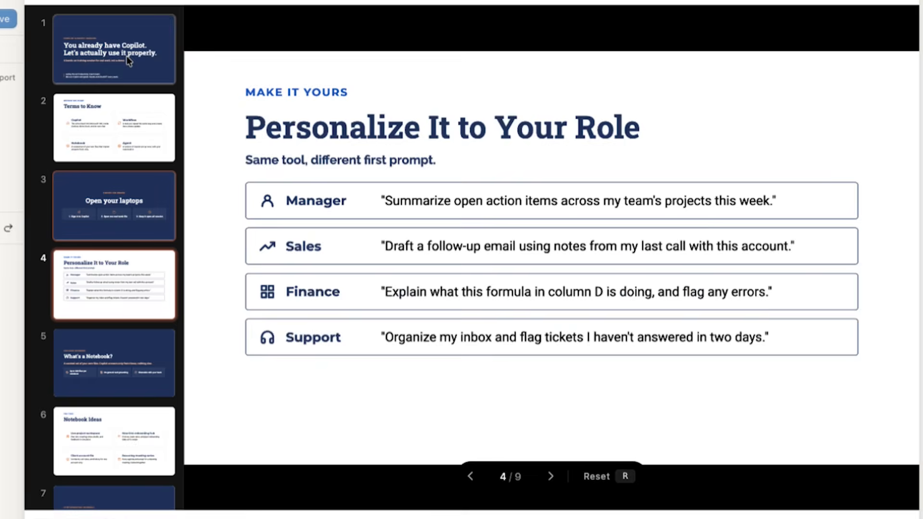
key("Right")
key("Left")
key("Left")
key("Right")
key("Right")
key("Right")
key("Right")
key("Right")
key("Left")
key("Left")
key("Left")
key("Left")
key("Right")
key("End")
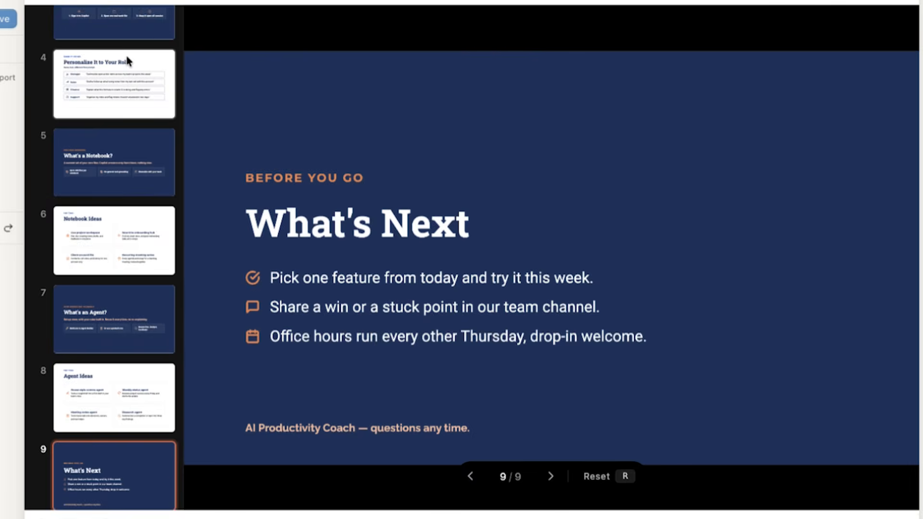
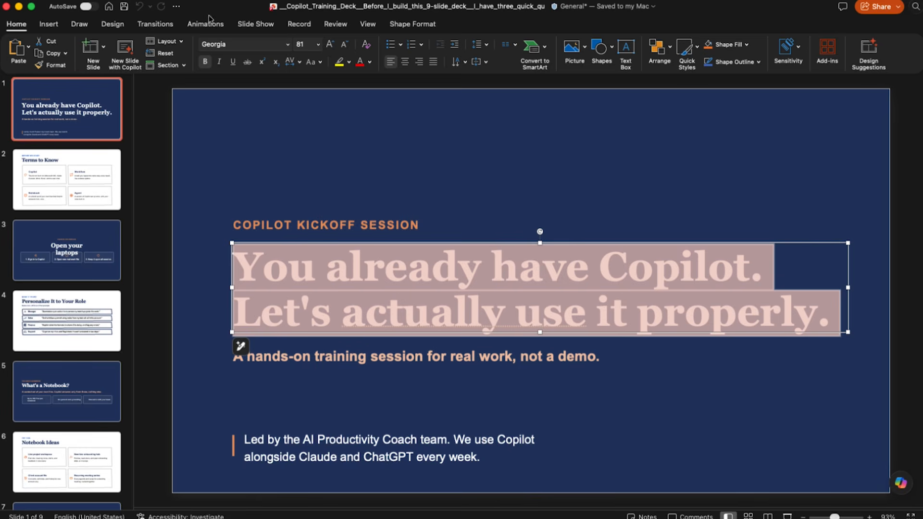
In the PowerPoint export, widen the "Open your laptops" title box on slide 3 to fit one line and shift it slightly.
left_click(666, 391)
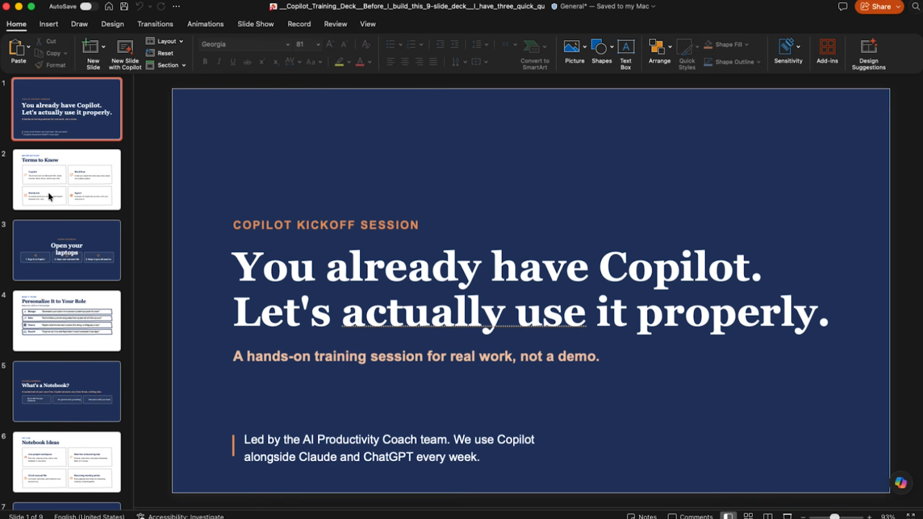
left_click(80, 191)
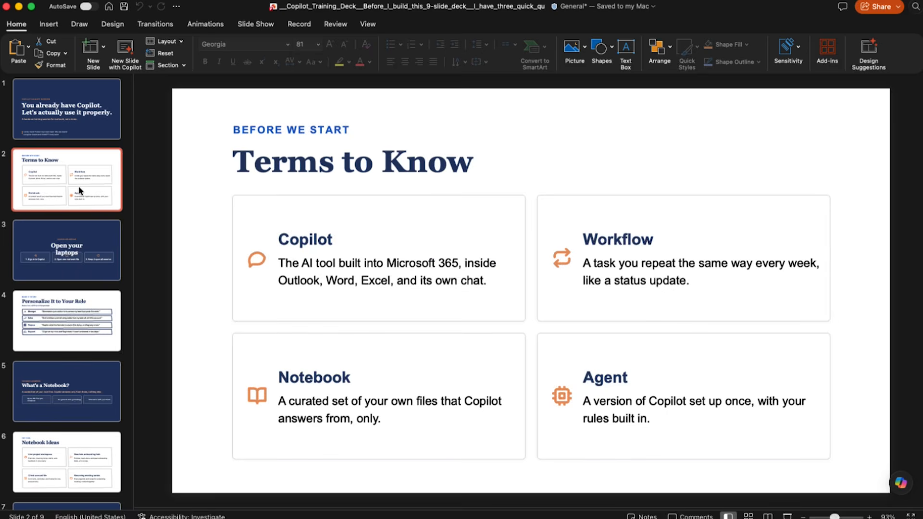
key("Down")
left_click(591, 302)
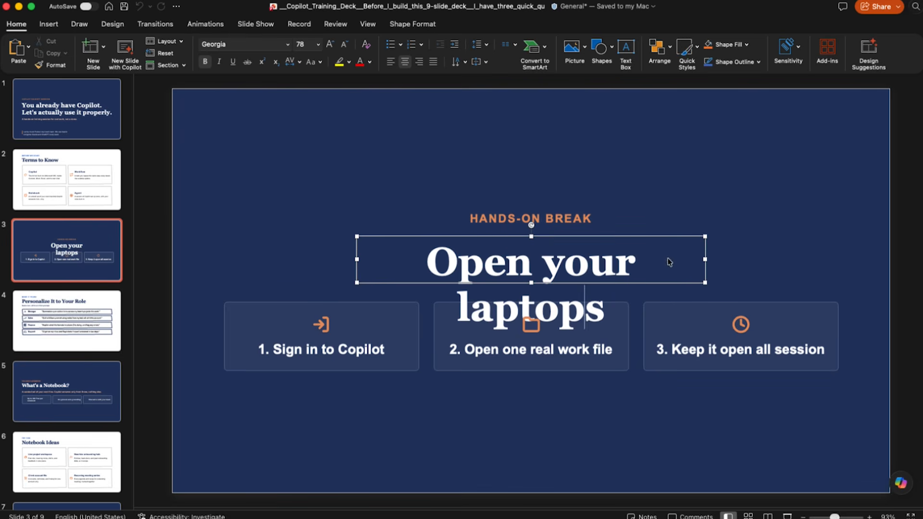
left_click_drag(706, 259, 749, 256)
left_click_drag(644, 239, 632, 237)
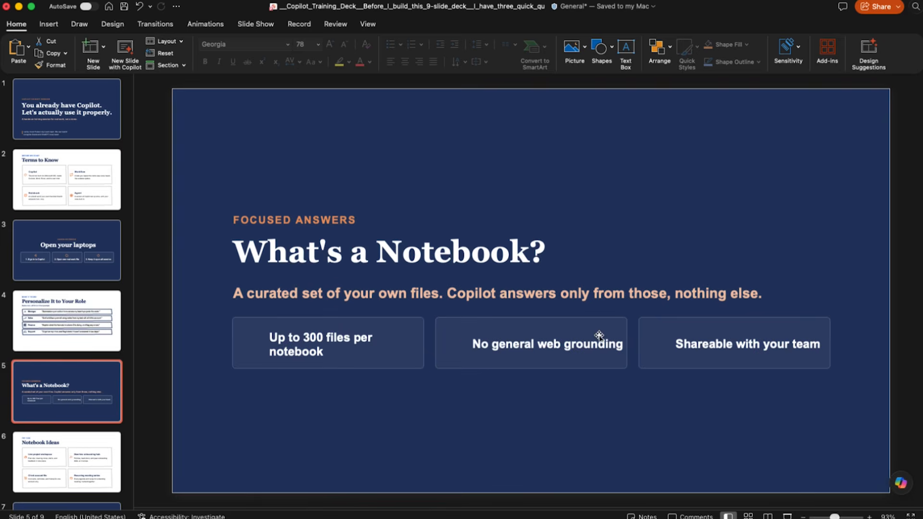
Inspect the card shapes and text on the "What's a Notebook?" slide and check the slides that follow it.
left_click(599, 336)
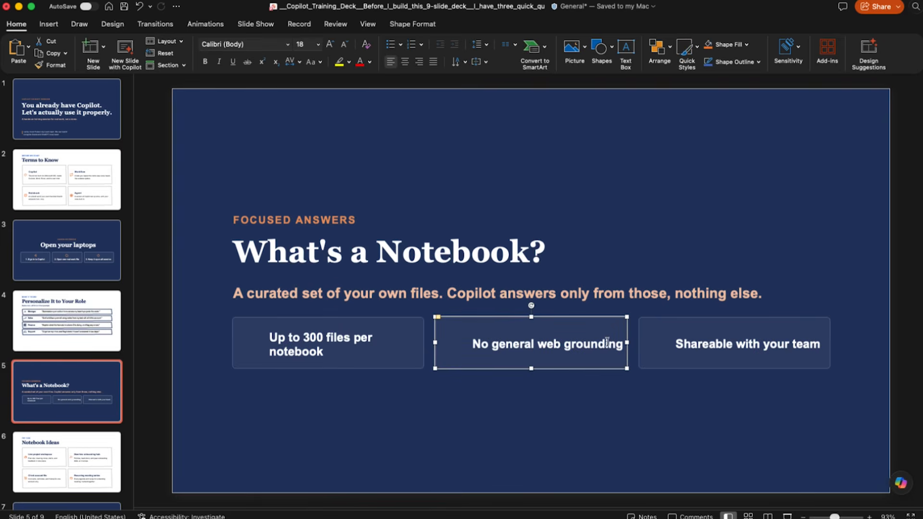
double_click(607, 343)
triple_click(607, 342)
left_click(717, 342)
left_click(537, 419)
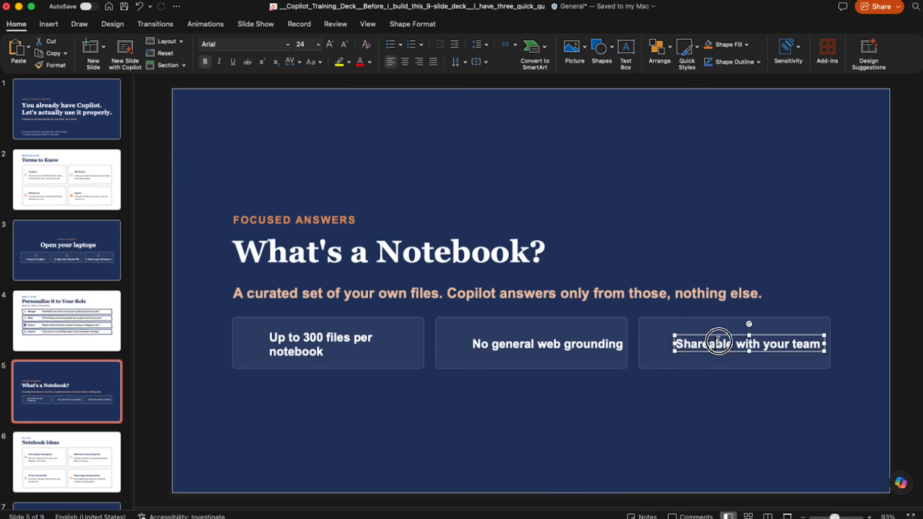
scroll(59, 350, "down", 5)
left_click(86, 447)
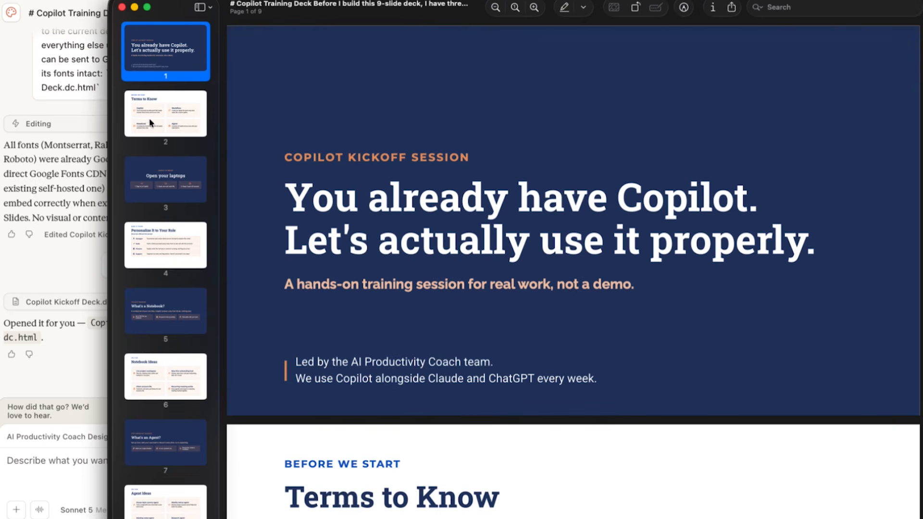
Review the fonts, cards and icons throughout the exported PDF of the deck in the PDF viewer.
scroll(499, 233, "down", 20)
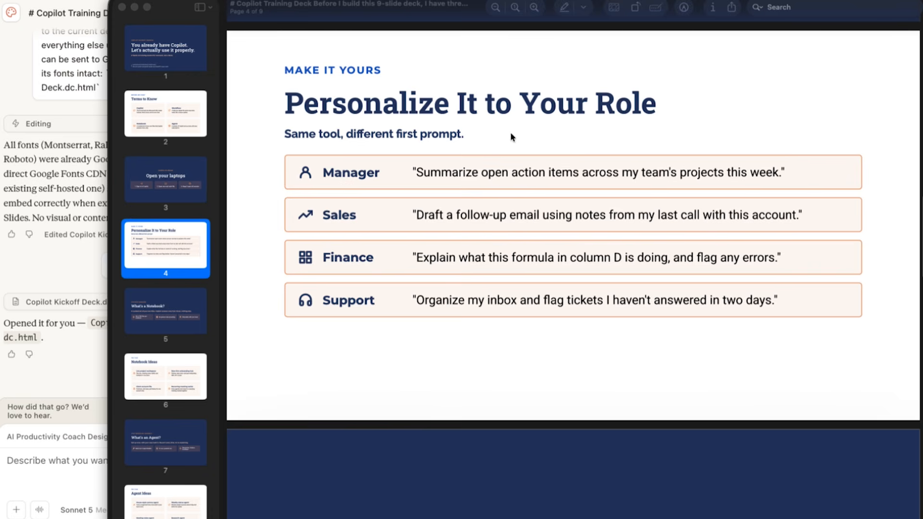
scroll(571, 250, "down", 12)
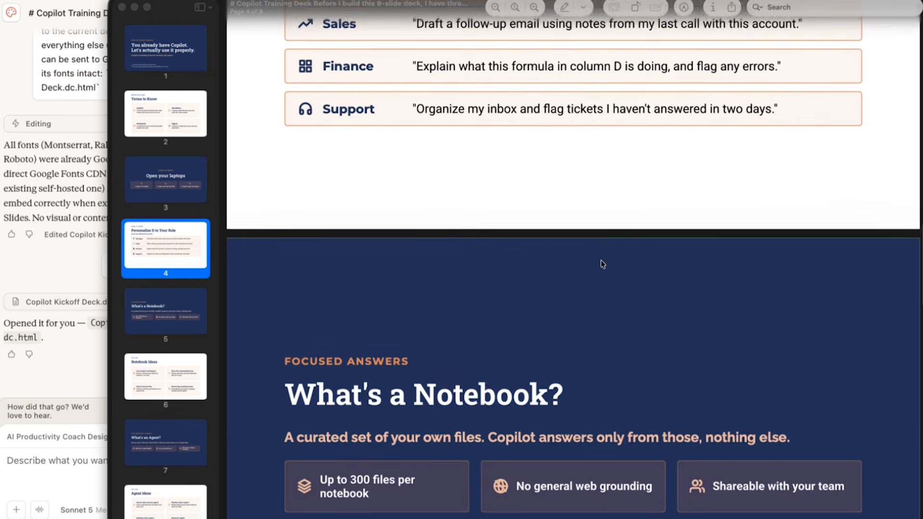
scroll(604, 263, "down", 20)
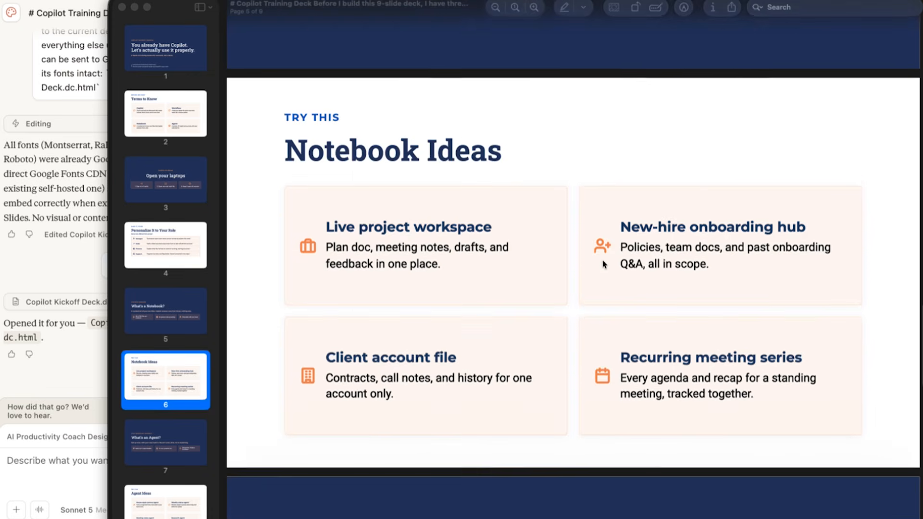
scroll(466, 166, "down", 6)
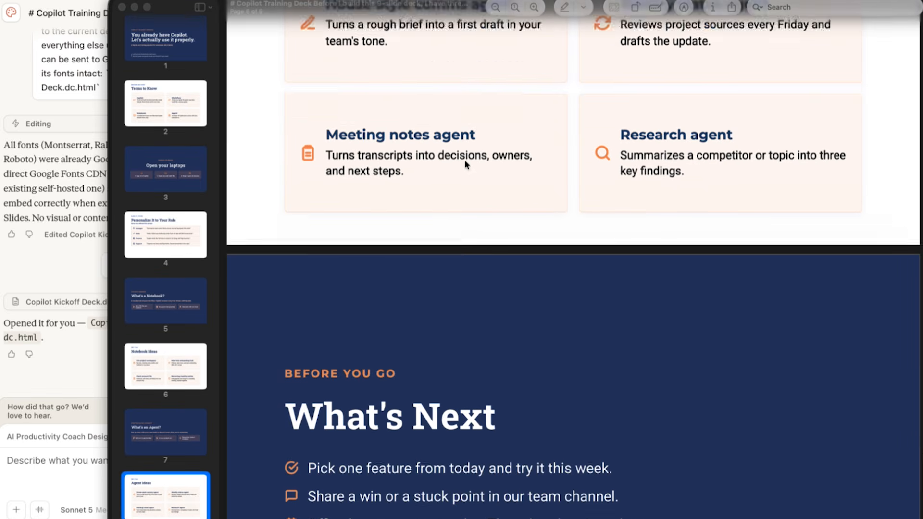
scroll(536, 161, "up", 20)
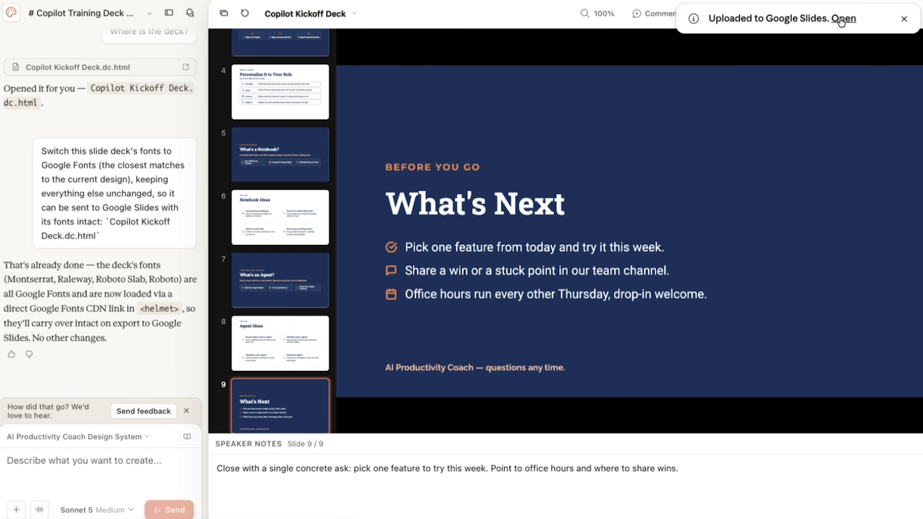
Open the uploaded deck in Google Slides and page through its slides to check fonts, cards and icons.
left_click(842, 20)
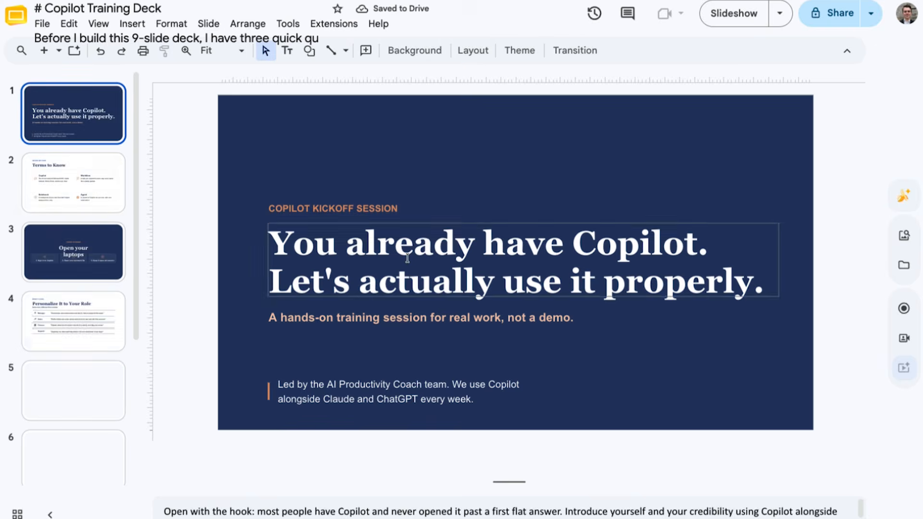
key("Down")
key("Down")
key("Down")
key("Down")
key("Down")
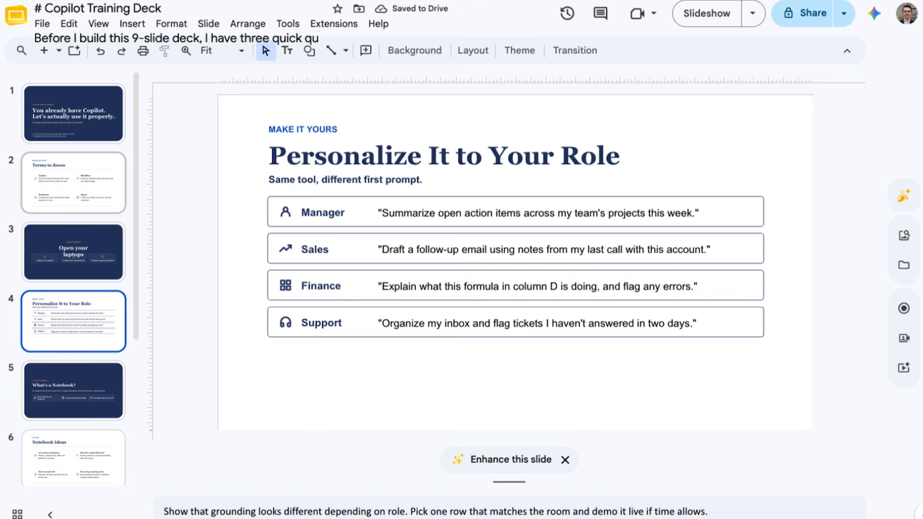
key("Down")
key("Down")
key("Down")
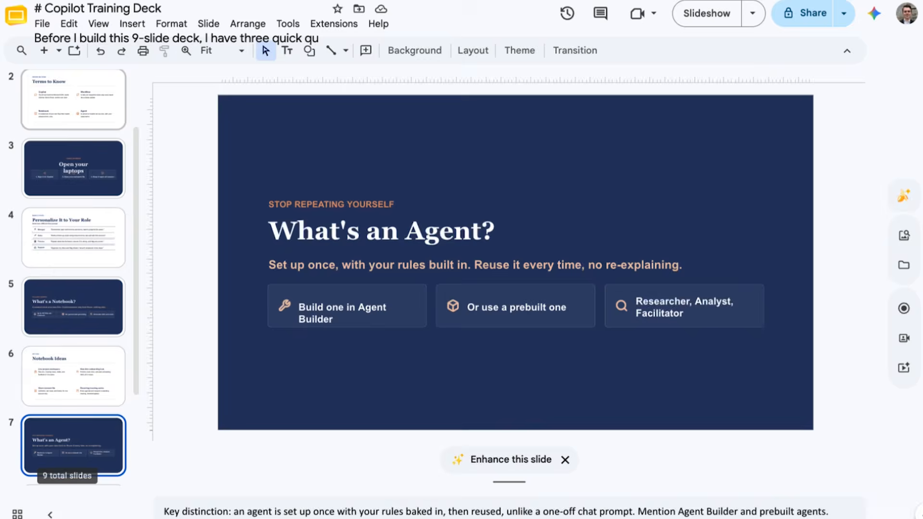
key("Up")
key("Up")
key("Up")
key("Up")
key("Up")
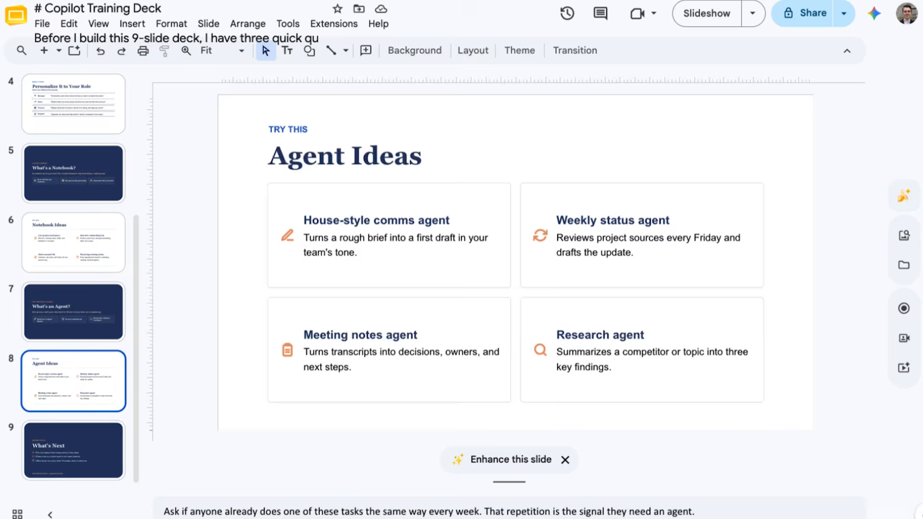
key("Up")
key("Up")
key("Up")
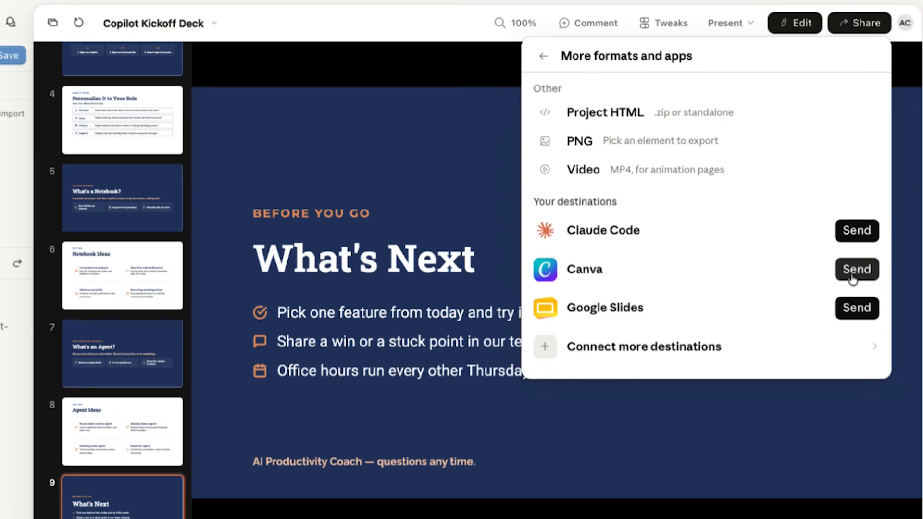
Send the deck to Canva and check the editability of the icons and headings on the "Terms to Know" page.
left_click(853, 272)
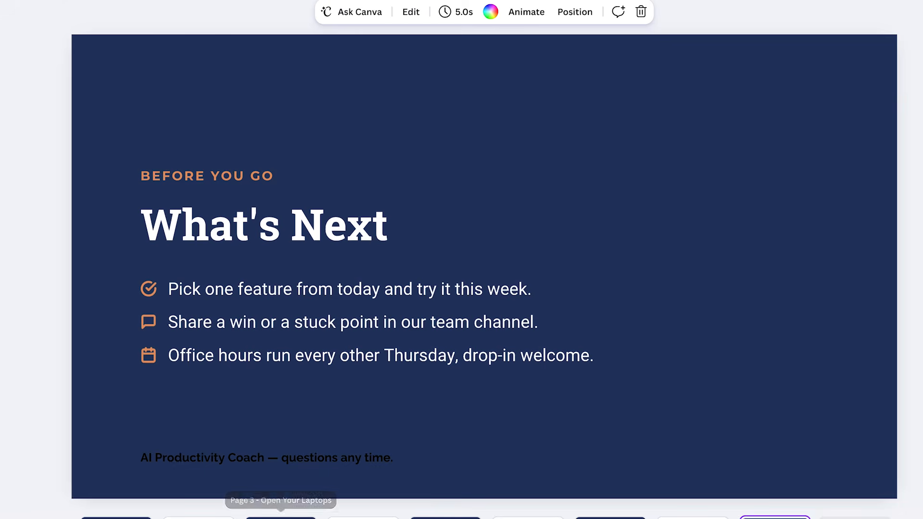
left_click(198, 516)
left_click(164, 237)
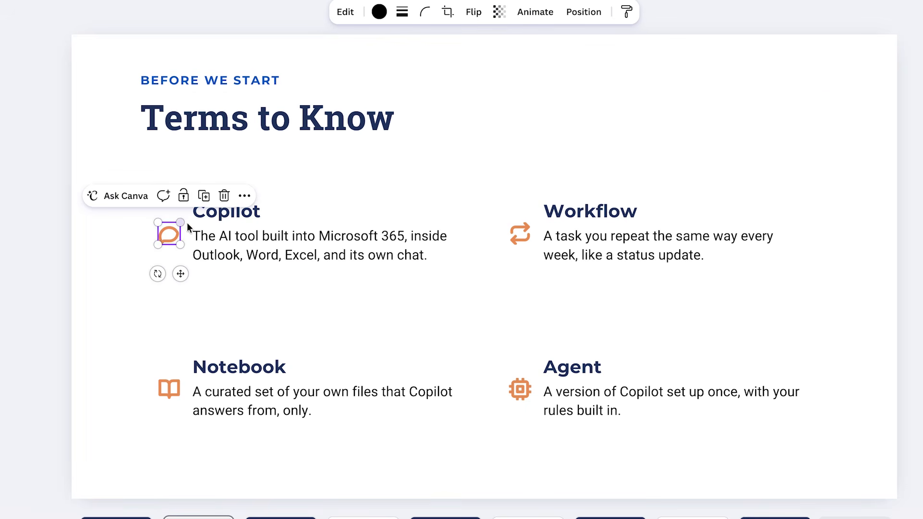
left_click(224, 216)
left_click(224, 218)
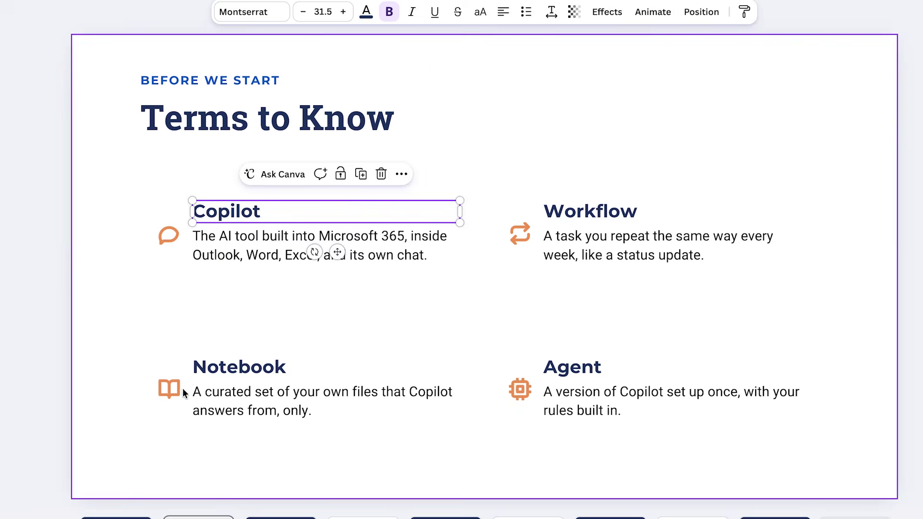
mouse_move(204, 361)
left_mouse_down()
mouse_move(271, 379)
mouse_move(213, 356)
left_mouse_up()
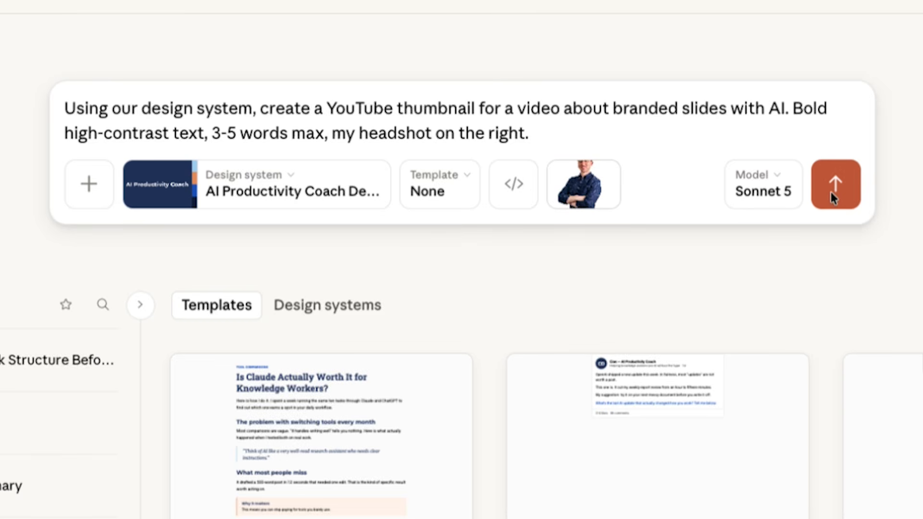
Submit the prompt for a YouTube thumbnail about branded slides with AI using the design system and headshot, and look over the design.
left_click(836, 185)
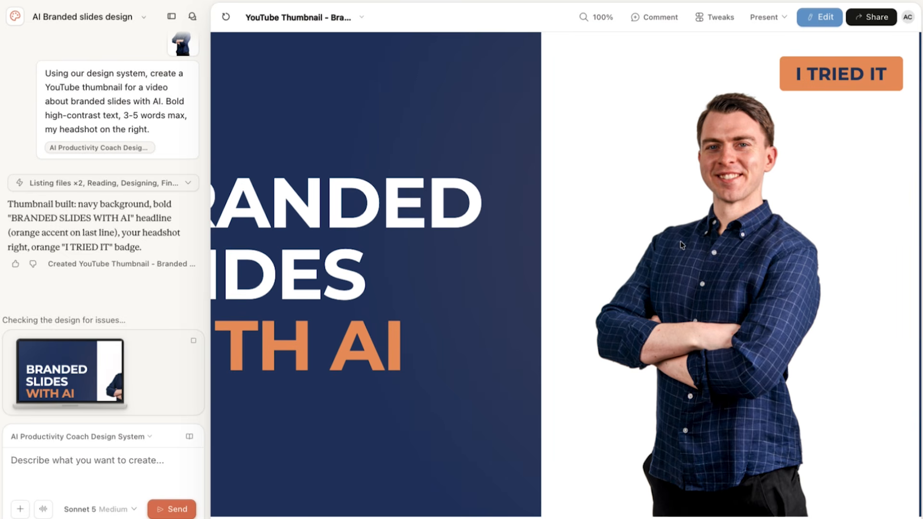
scroll(646, 245, "left", 3)
scroll(645, 241, "right", 5)
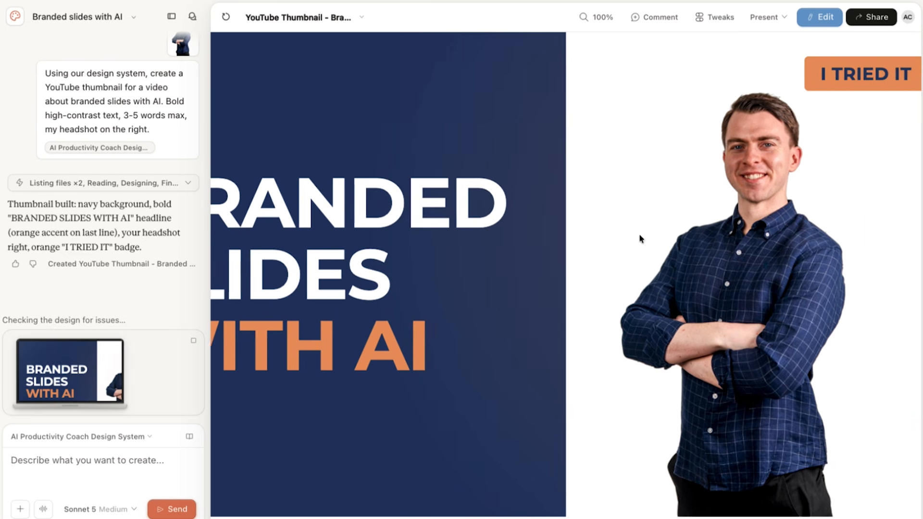
Look over the headline and headshot placement across the YouTube thumbnail.
scroll(645, 241, "left", 3)
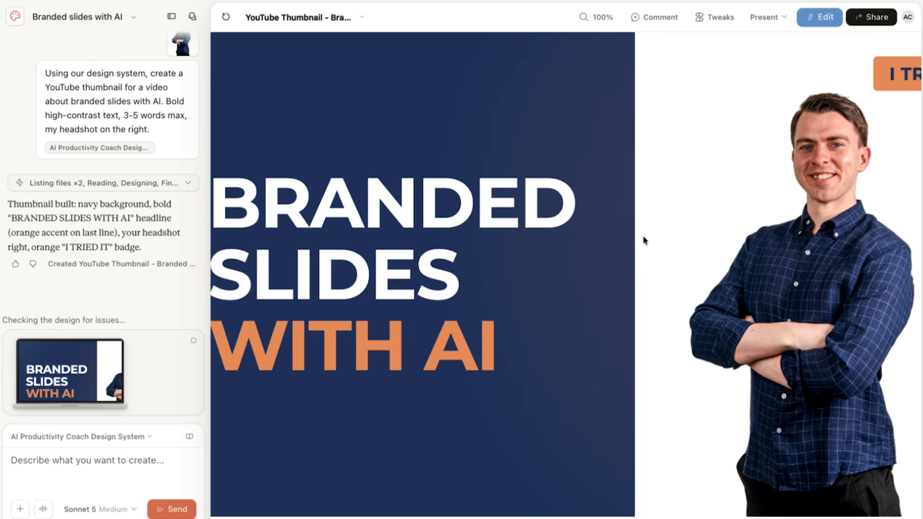
scroll(587, 274, "left", 3)
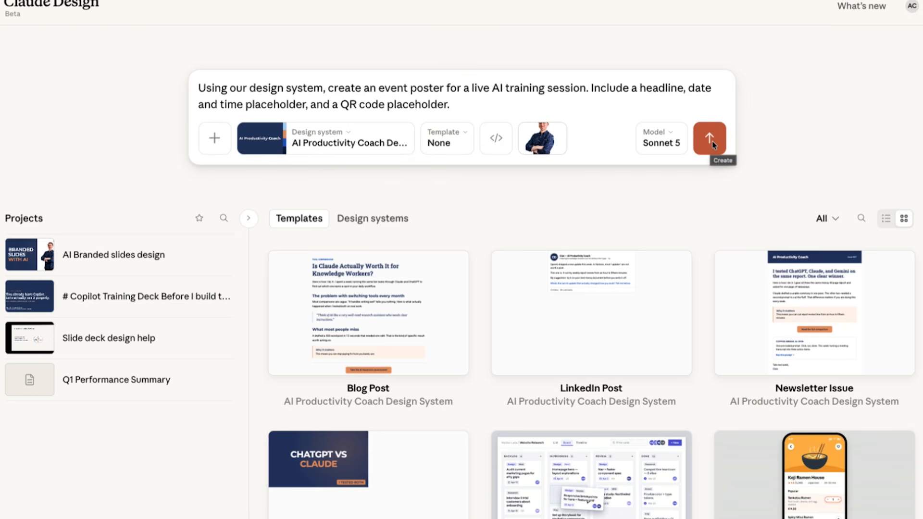
Submit the live AI training event poster prompt, choosing "AI Productivity Crash Course" as the session title and featuring the speaker photo.
left_click(712, 140)
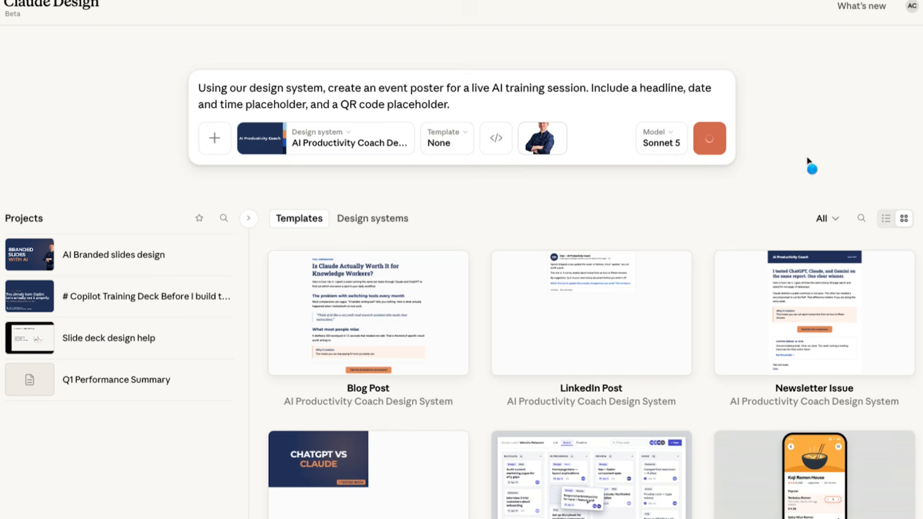
left_click(218, 169)
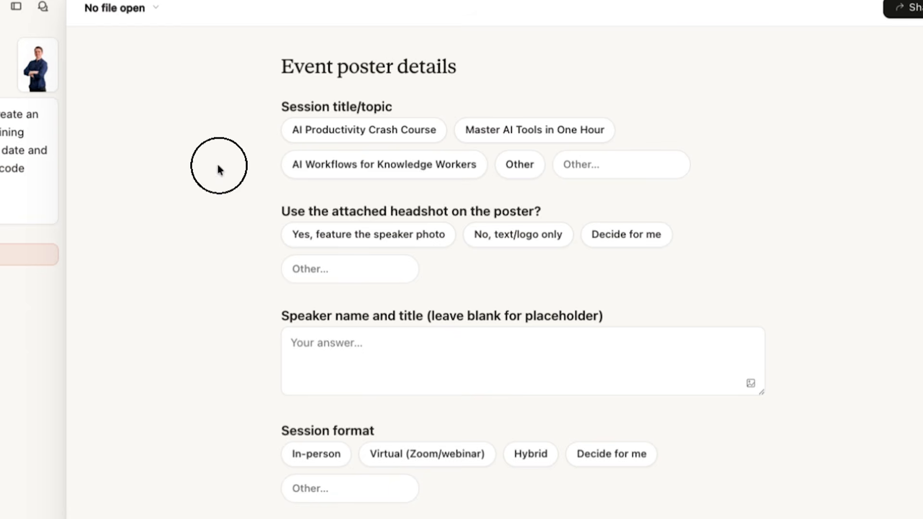
left_click(385, 129)
left_click(406, 238)
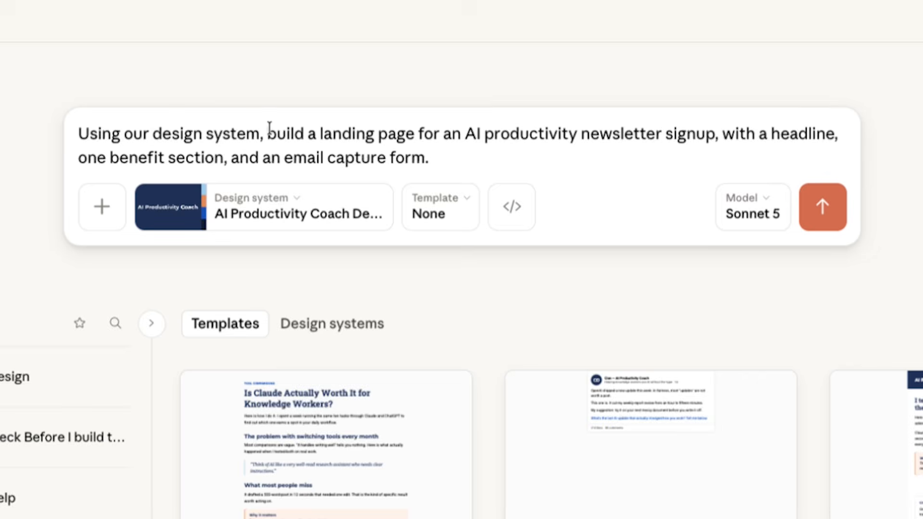
Request an AI productivity newsletter landing page with a headline, one benefit section and an email capture form, and select its main headline.
left_click_drag(268, 134, 643, 164)
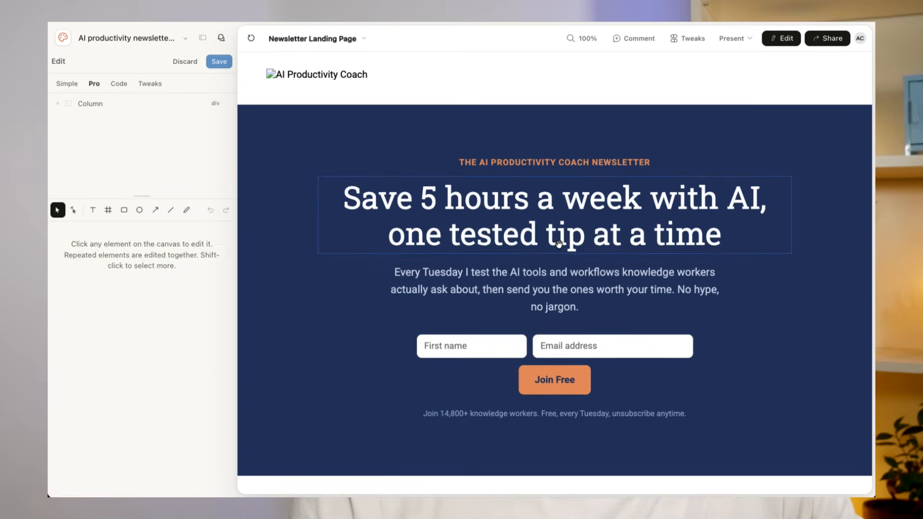
double_click(560, 238)
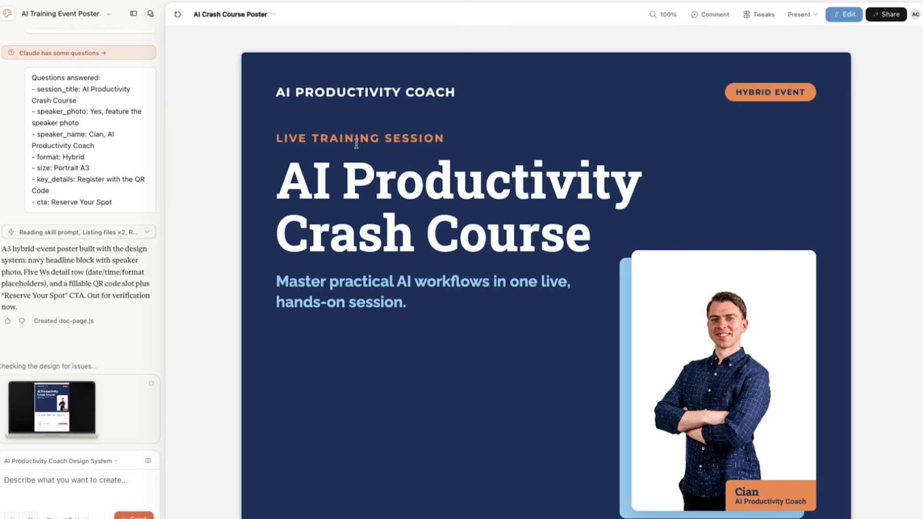
Review the AI Crash Course Poster from its headline to the date, time and format details, and open it for direct editing.
left_click_drag(332, 183, 655, 326)
scroll(659, 322, "down", 1)
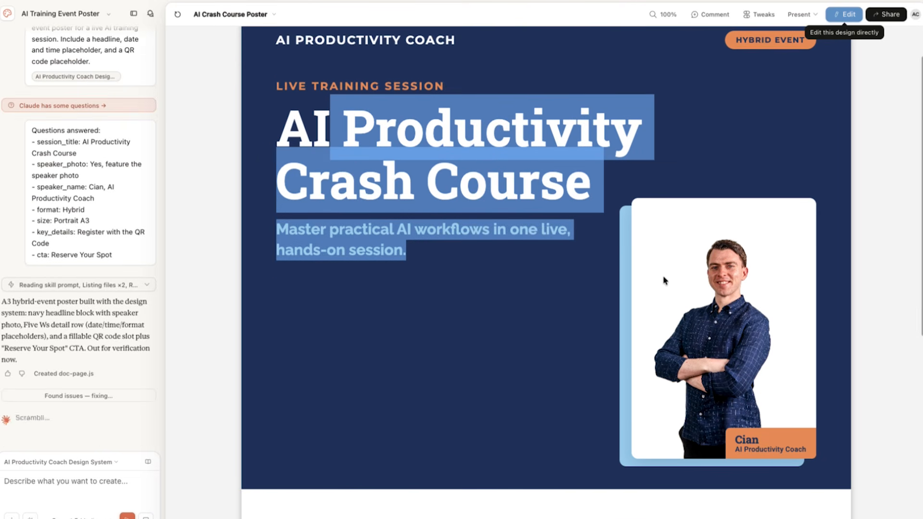
scroll(666, 279, "down", 2)
scroll(697, 262, "up", 1)
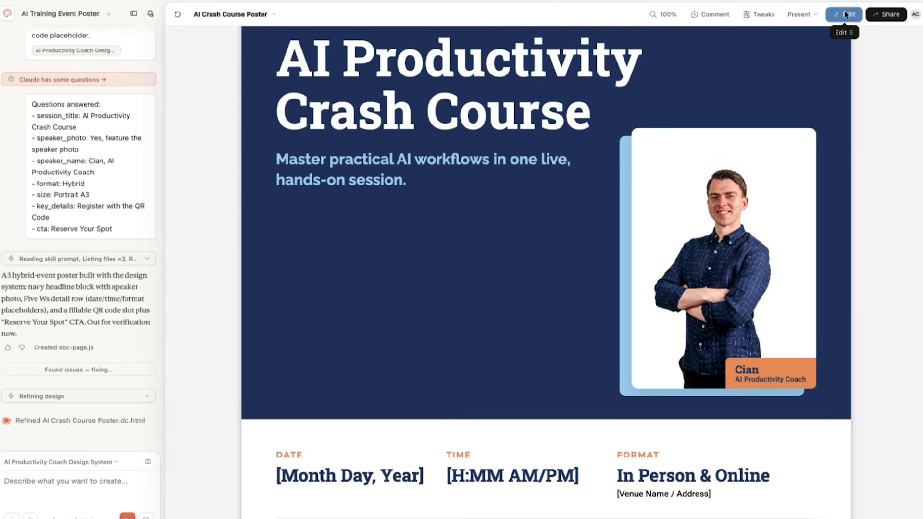
left_click(844, 11)
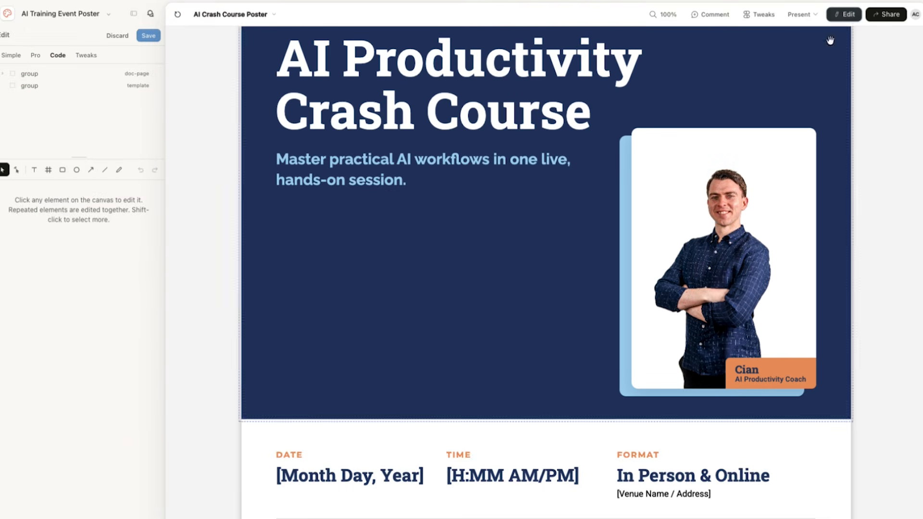
left_click(833, 13)
scroll(476, 190, "down", 5)
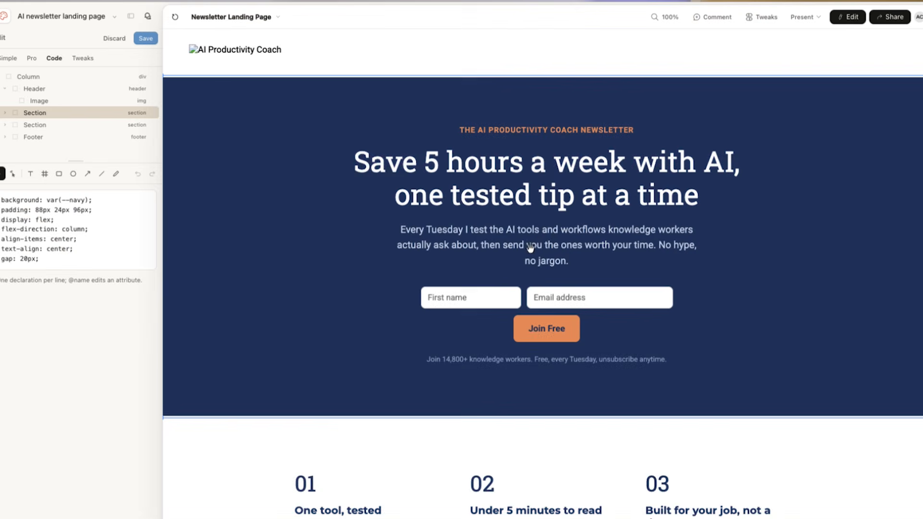
Review the newsletter landing page's signup and benefit sections, and inspect the style code of the paragraph under "Under 5 minutes to read".
scroll(576, 257, "down", 4)
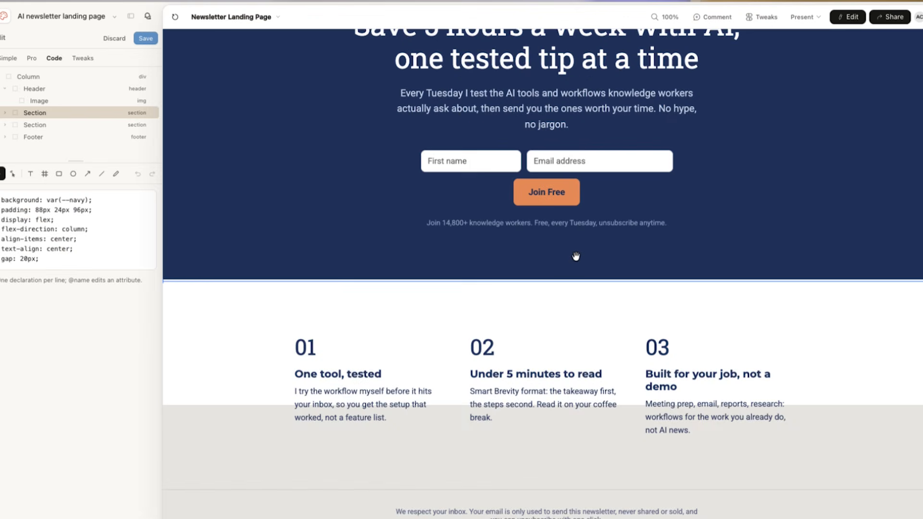
scroll(576, 254, "up", 1)
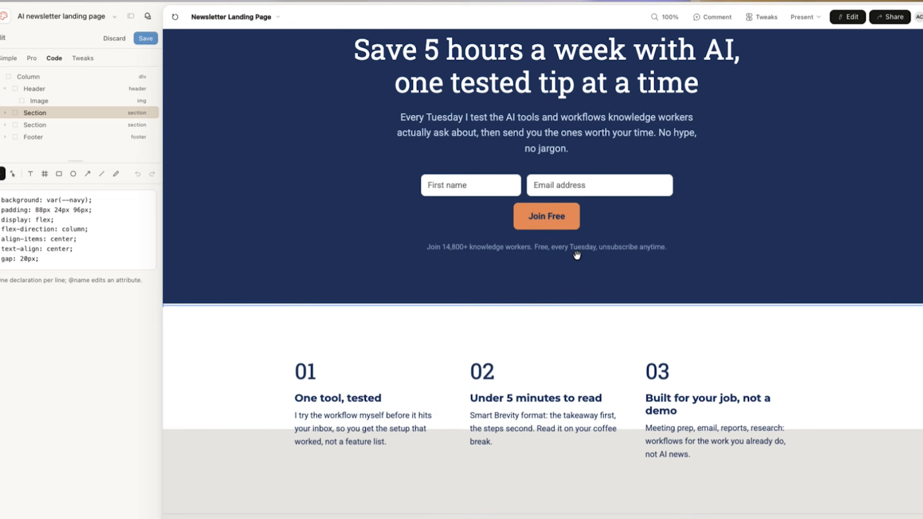
left_click(491, 439)
scroll(659, 317, "up", 3)
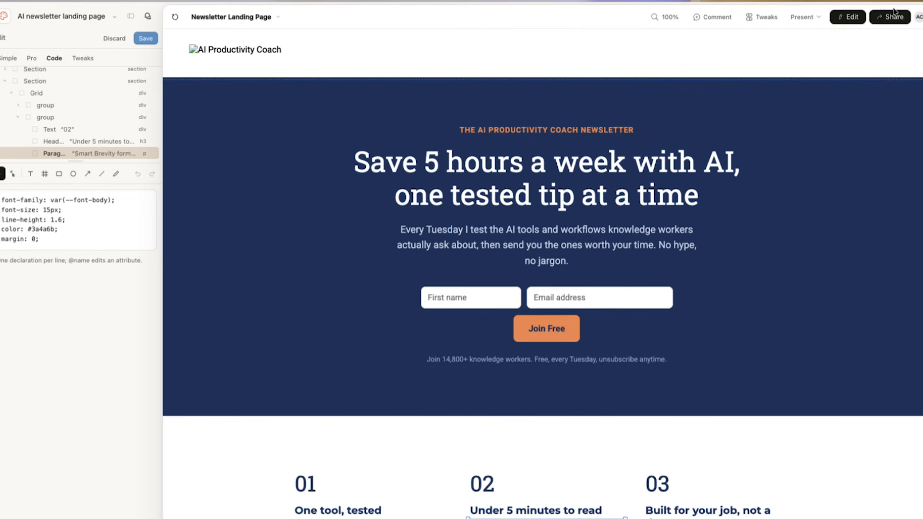
Publish the newsletter landing page to the web as a public artifact.
left_click(890, 16)
left_click(721, 92)
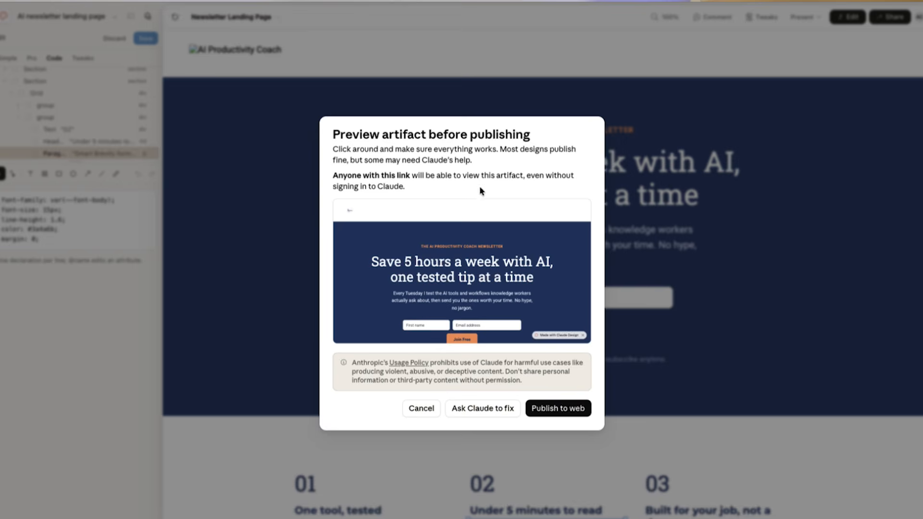
left_click(558, 409)
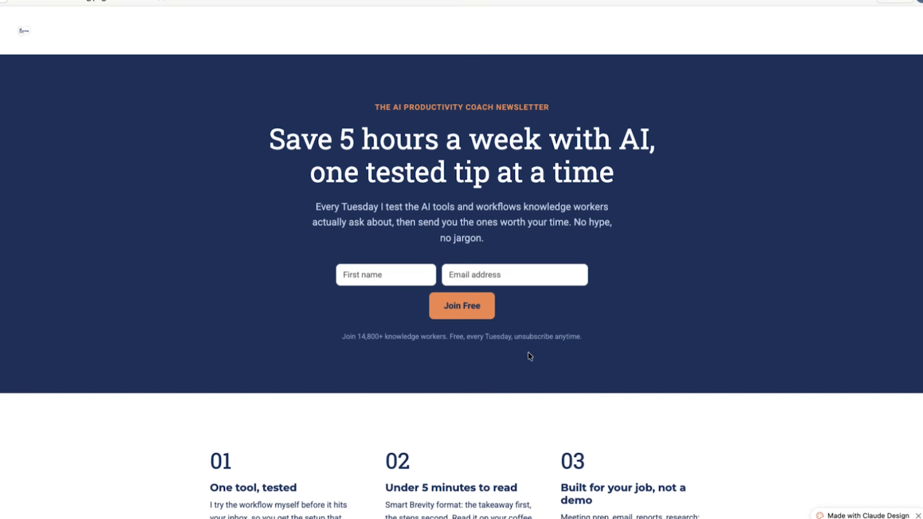
Check the published landing page's signup form and three benefit columns in the browser.
scroll(529, 356, "down", 3)
triple_click(427, 392)
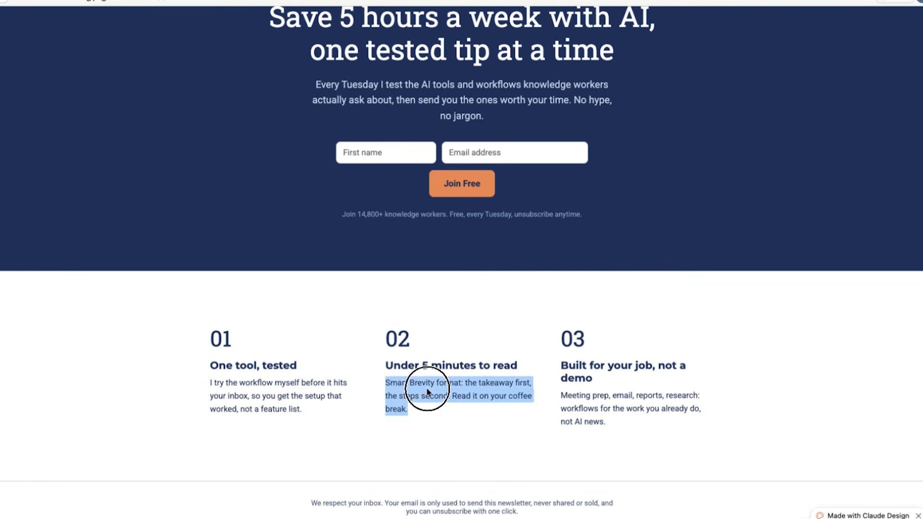
scroll(464, 422, "up", 3)
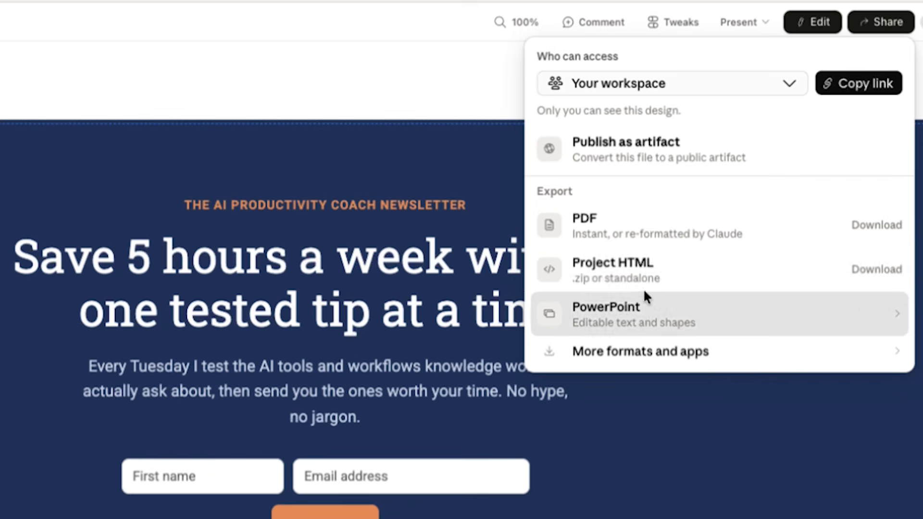
Open the additional export formats and app destinations for the newsletter landing page.
left_click(708, 349)
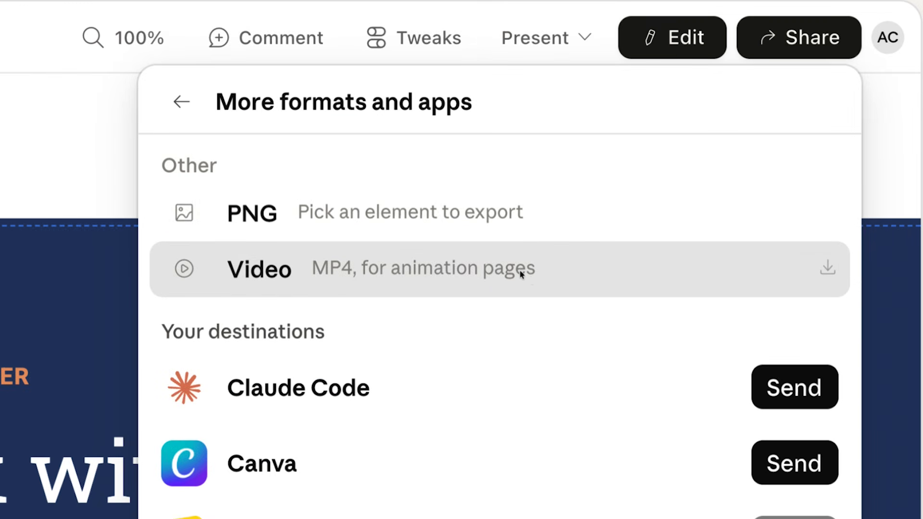